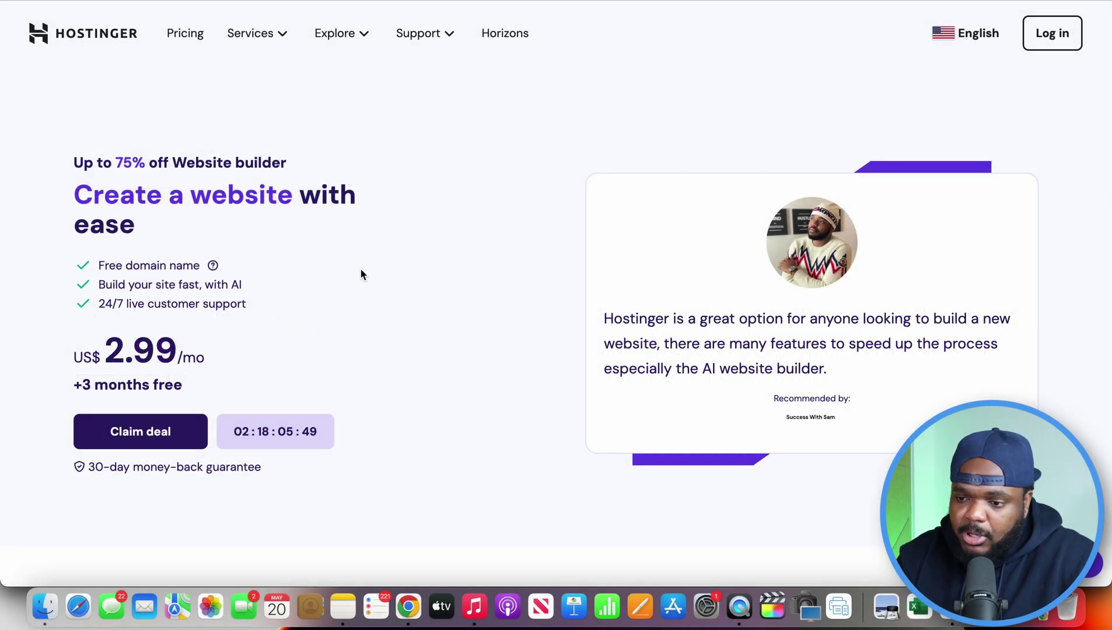
# Open the website builder deal and compare the Premium and Business Website Builder plans by price, top features, AI tools and ecommerce options
pyautogui.click(120, 445)
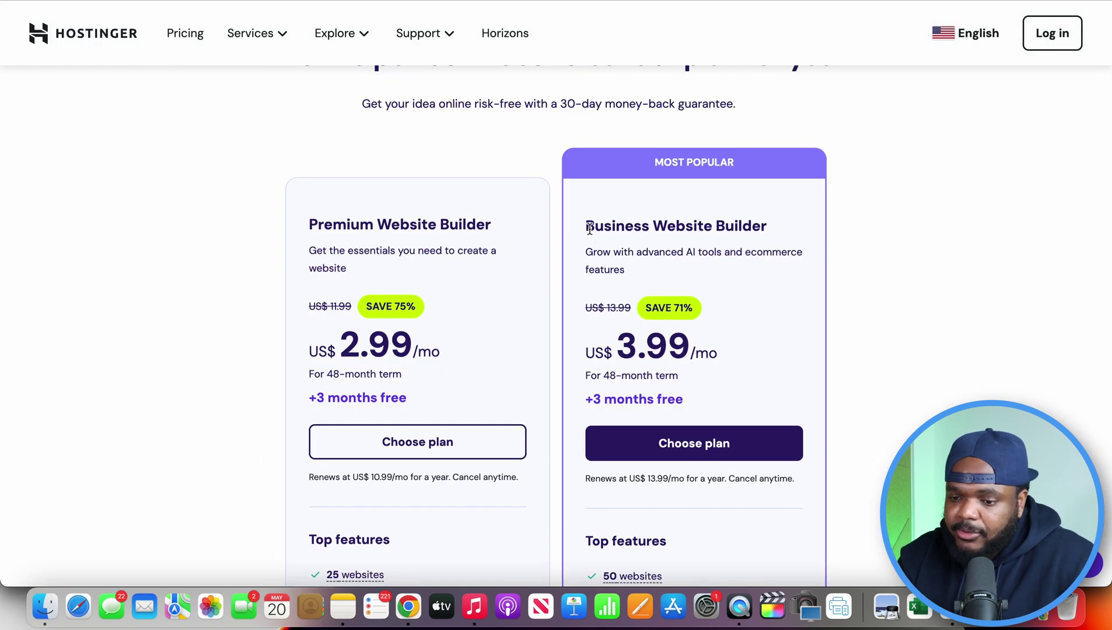
pyautogui.moveTo(585, 229); pyautogui.dragTo(785, 234)
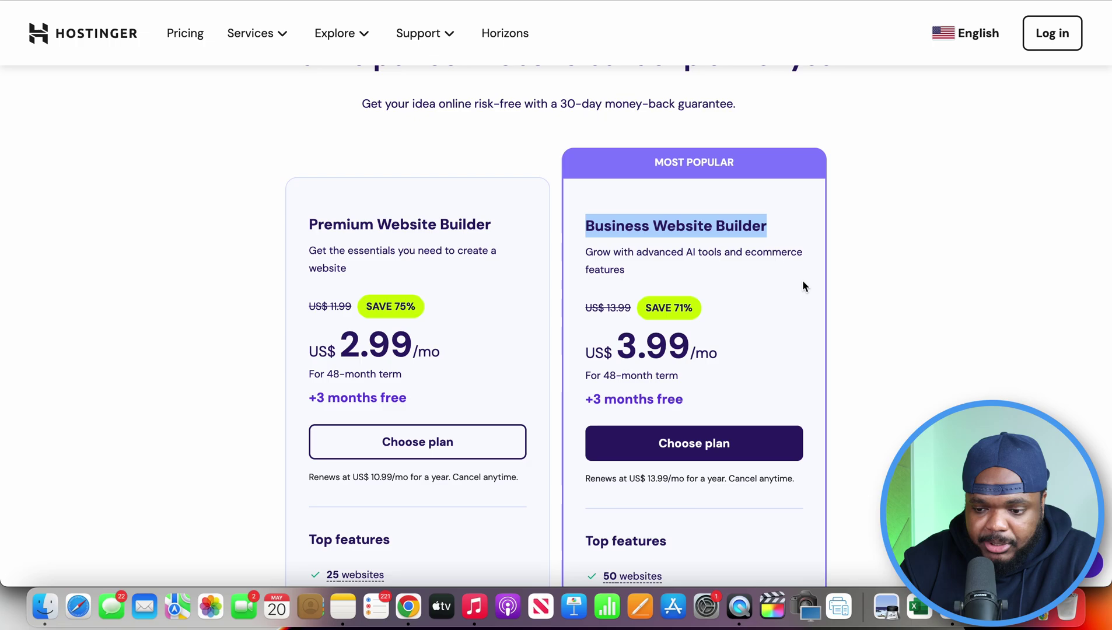
pyautogui.scroll(-5, 803, 286)
pyautogui.scroll(5, 803, 286)
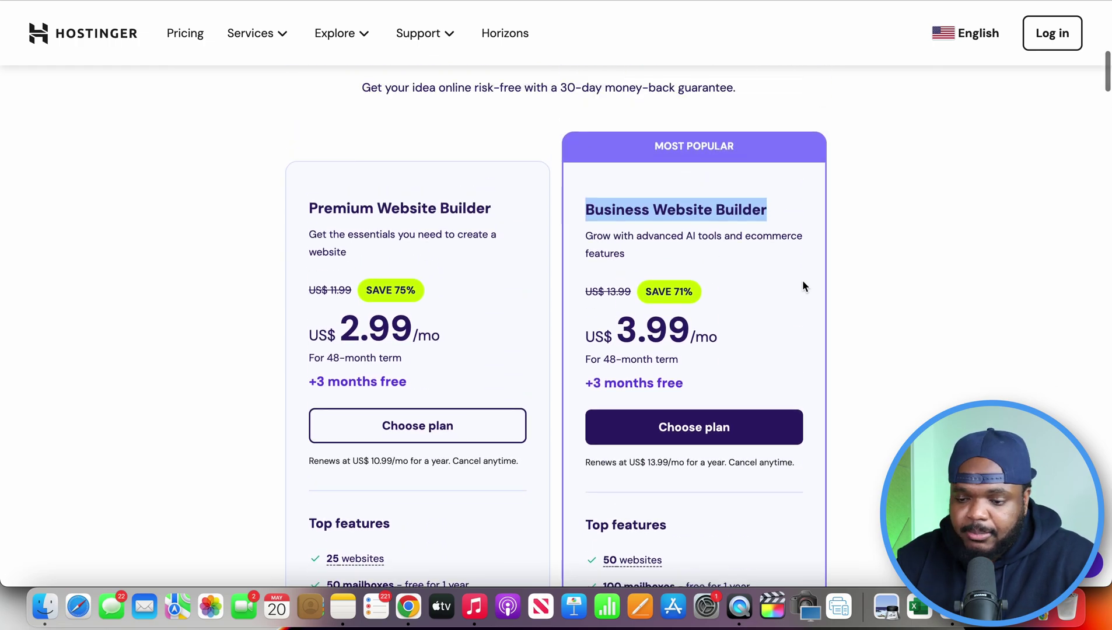
pyautogui.moveTo(696, 379); pyautogui.dragTo(579, 380)
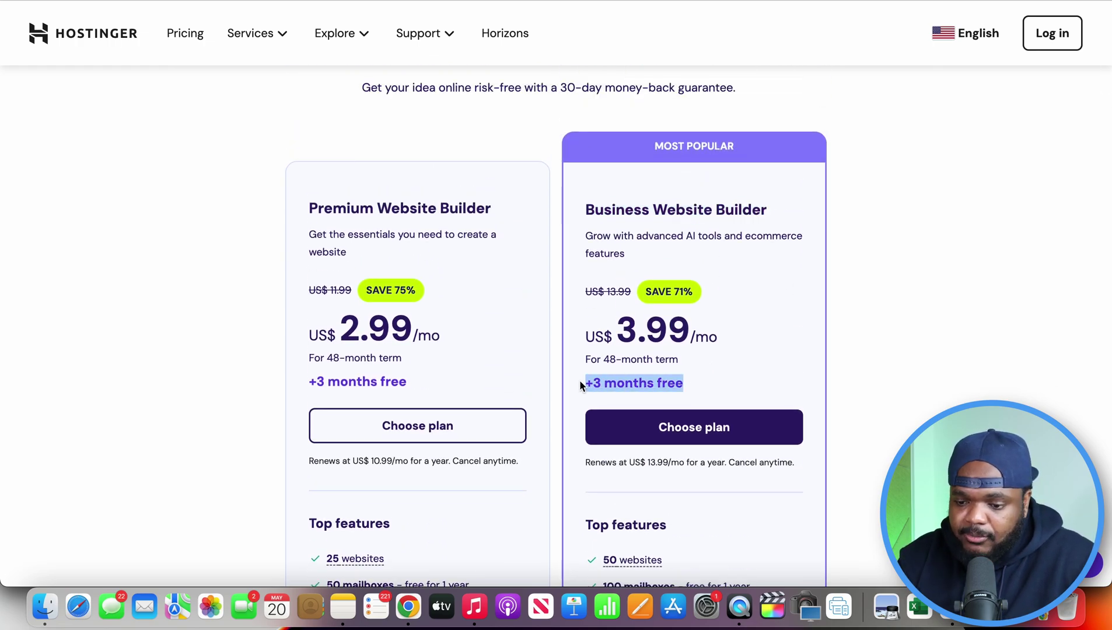
pyautogui.click(902, 309)
pyautogui.scroll(-5, 903, 309)
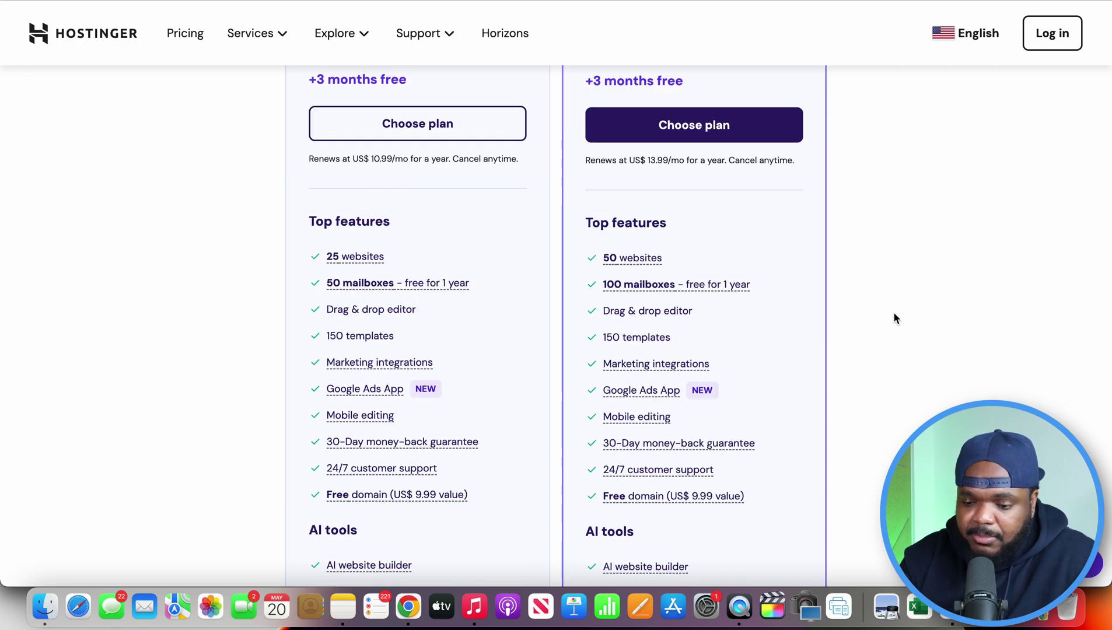
pyautogui.scroll(-6, 893, 318)
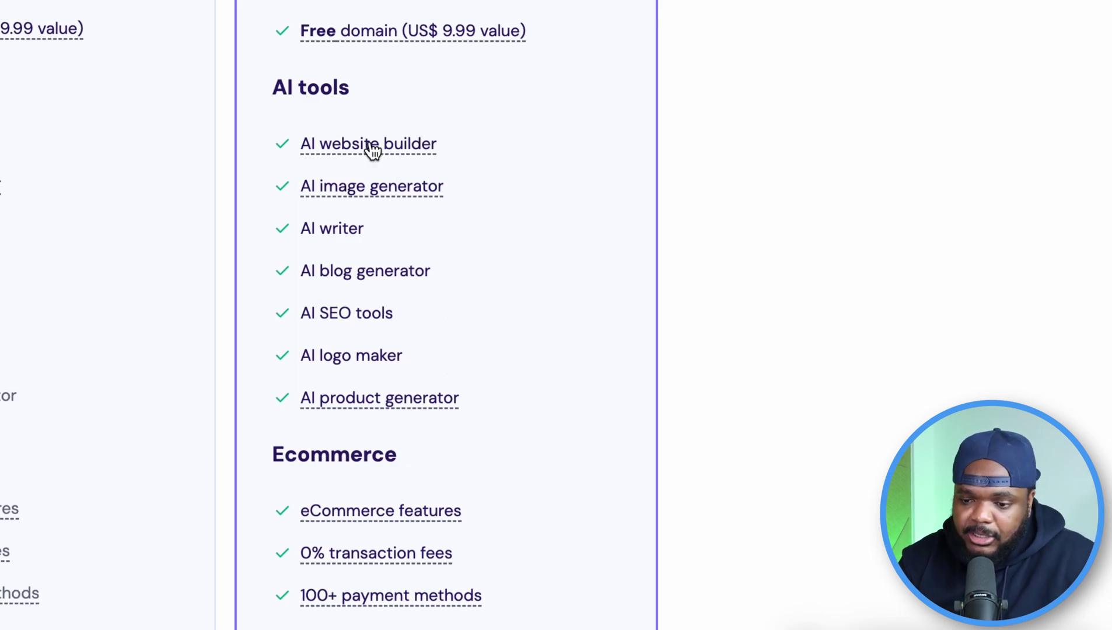
pyautogui.scroll(5, 541, 313)
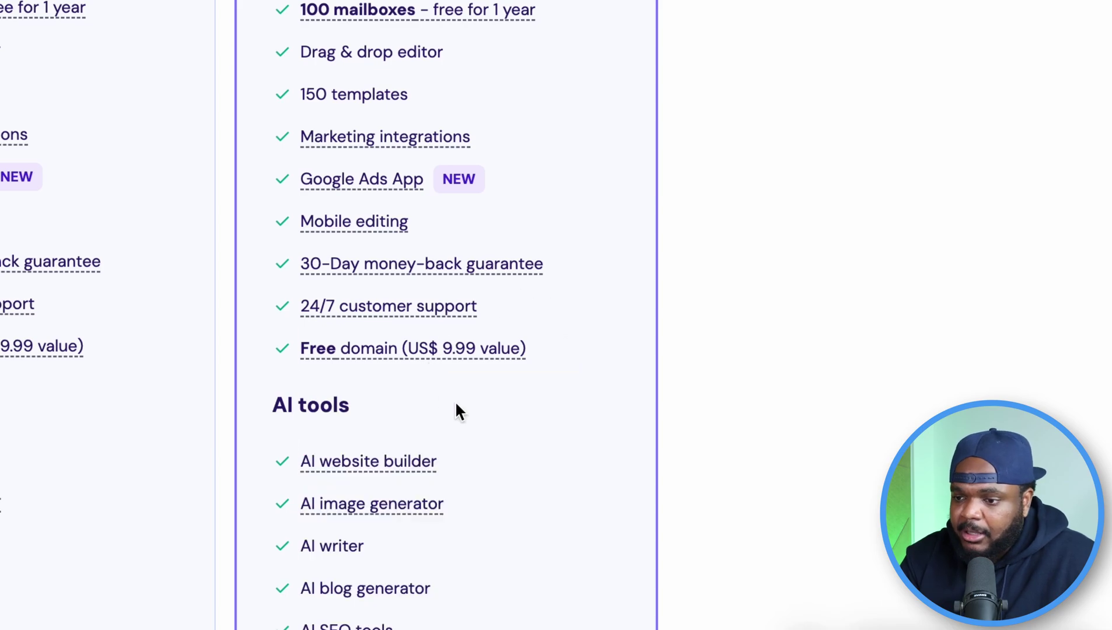
pyautogui.scroll(-4, 603, 432)
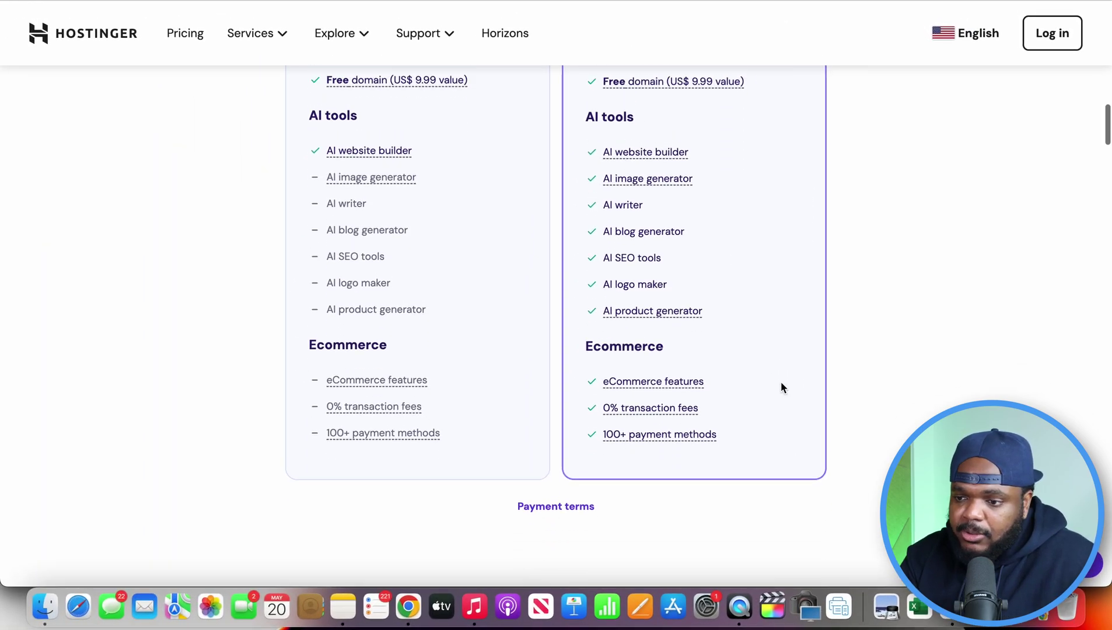
pyautogui.scroll(10, 781, 387)
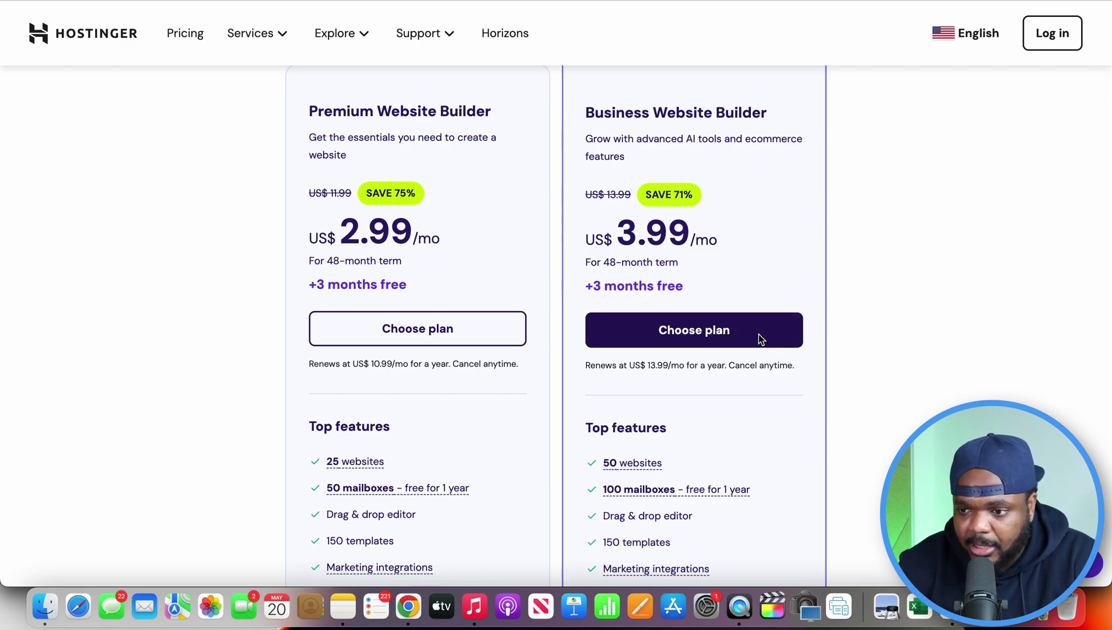
# Choose the Business Website Builder plan and select the 48-month period in the cart
pyautogui.click(760, 339)
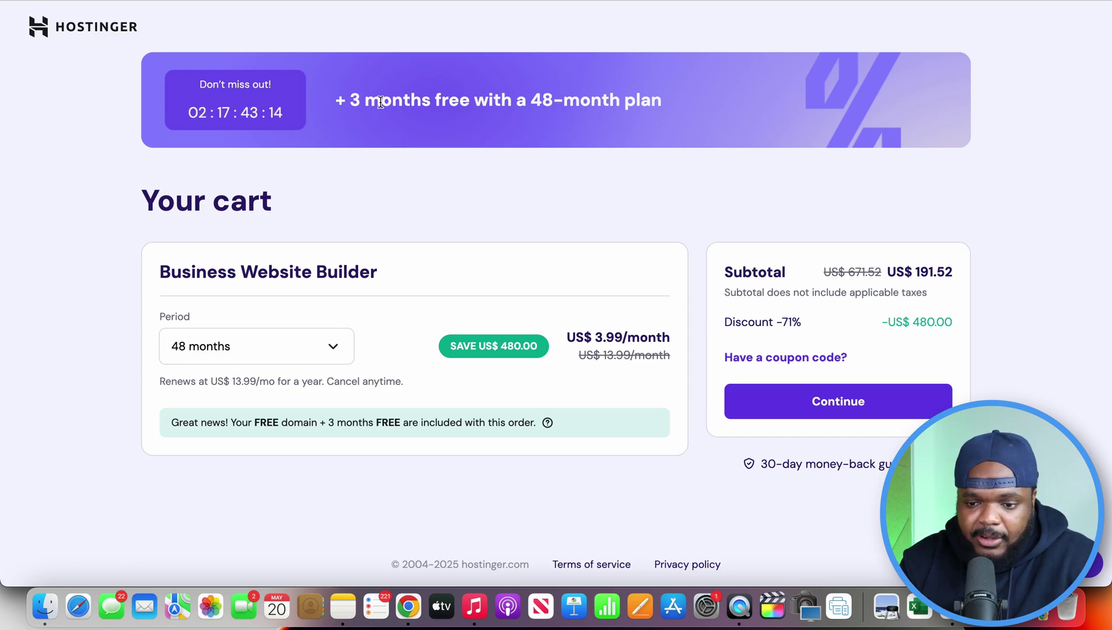
pyautogui.moveTo(350, 99); pyautogui.dragTo(579, 99)
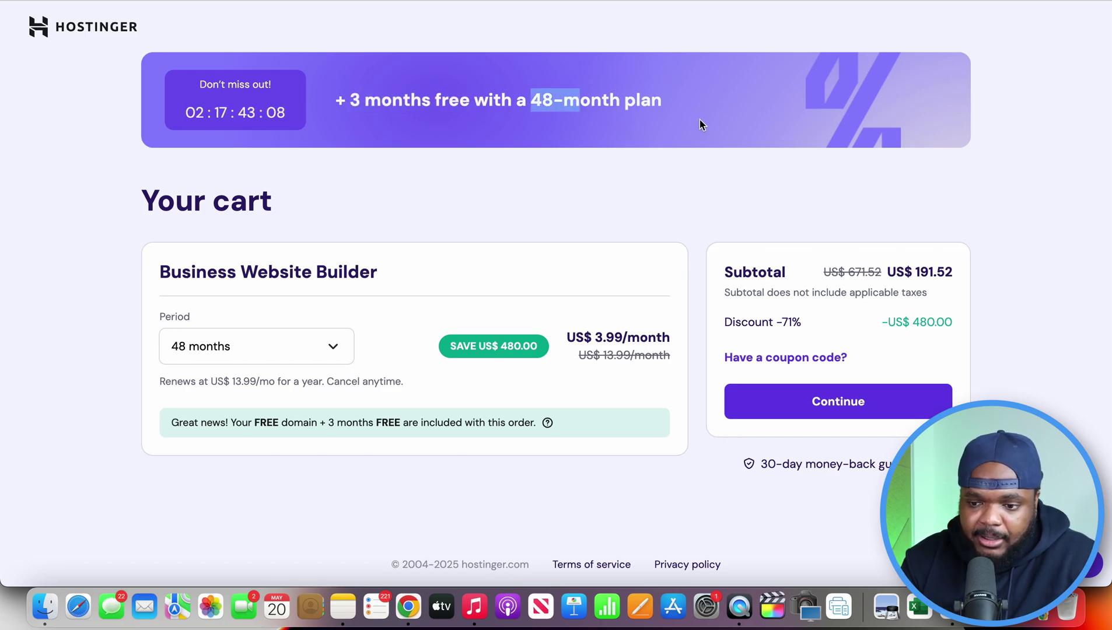
pyautogui.click(662, 178)
pyautogui.click(271, 345)
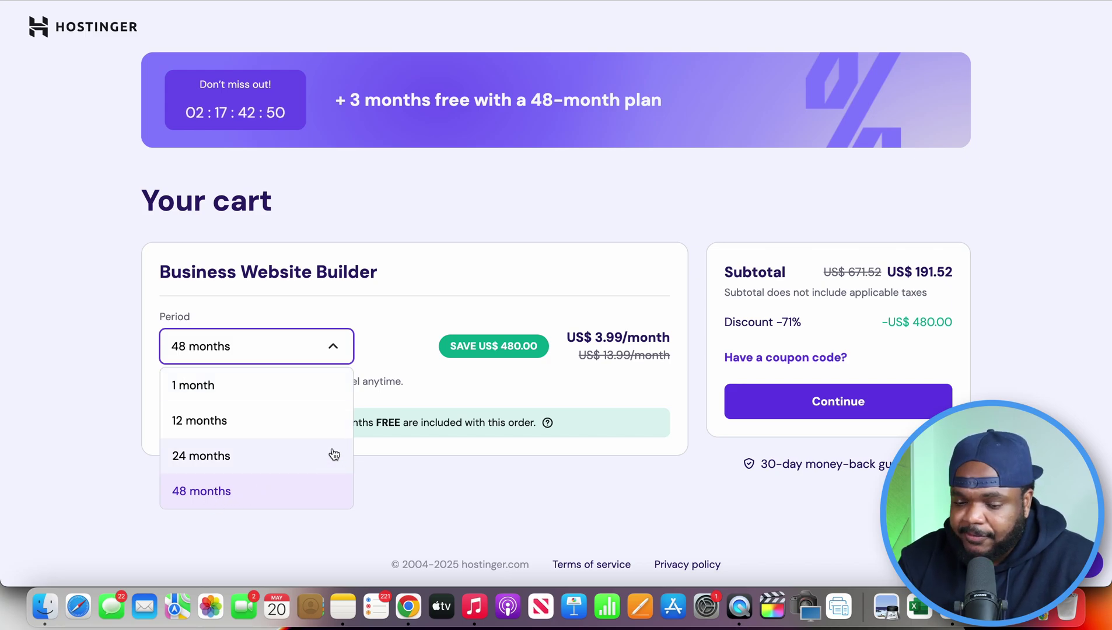
pyautogui.click(286, 497)
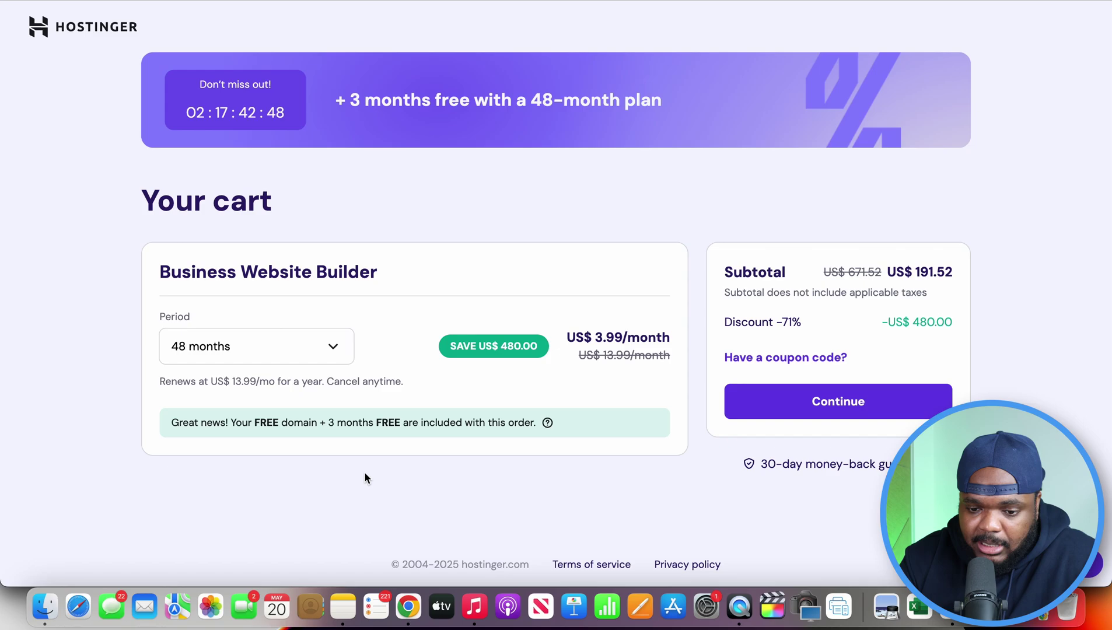
# Apply the coupon code SUCCESSWITHSAM to the cart and continue with the order
pyautogui.click(769, 357)
pyautogui.write('S')
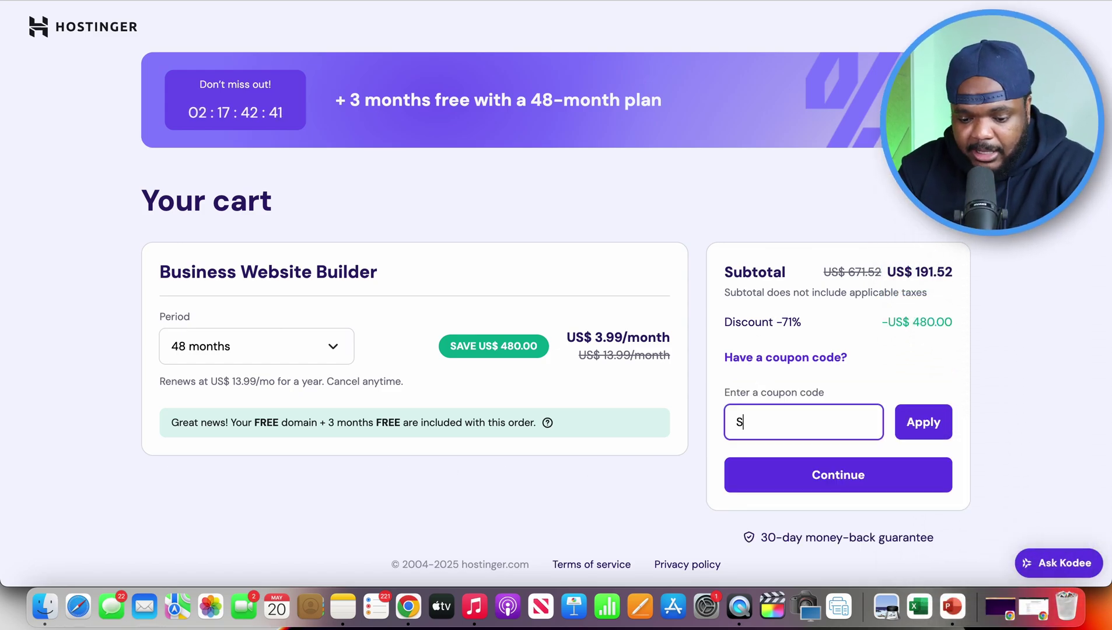
pyautogui.write('UCCESSWITHSAM')
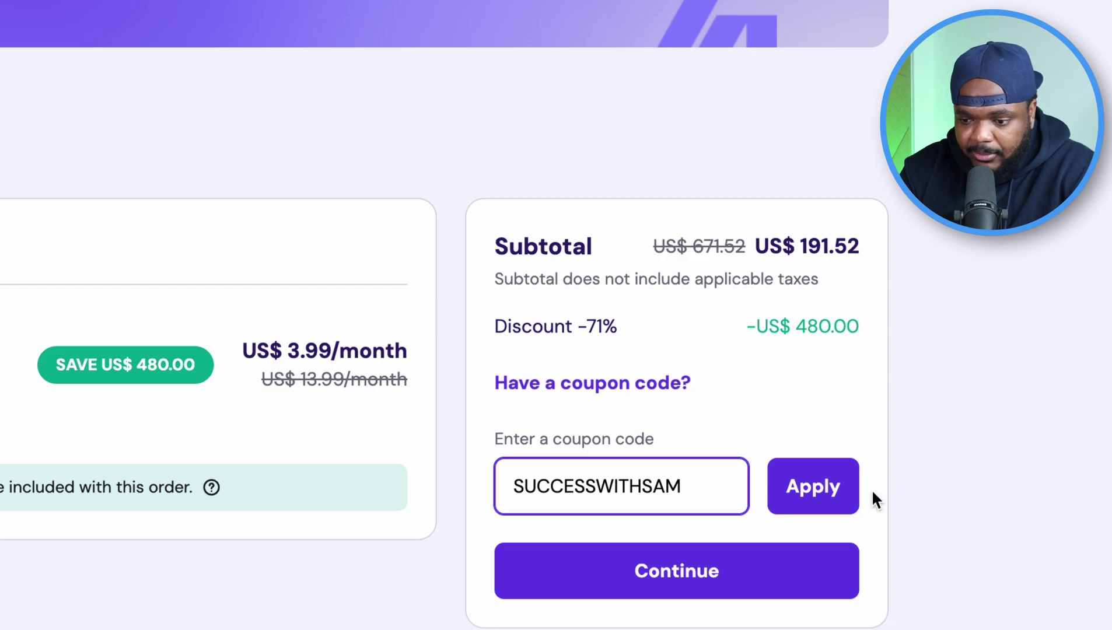
pyautogui.press('Return')
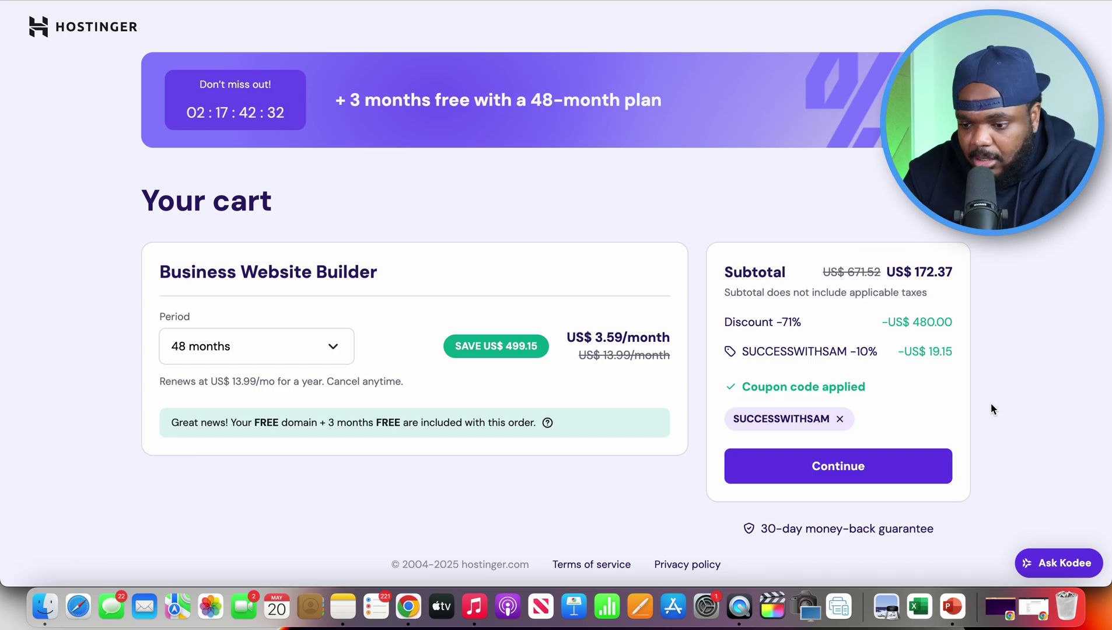
pyautogui.click(819, 477)
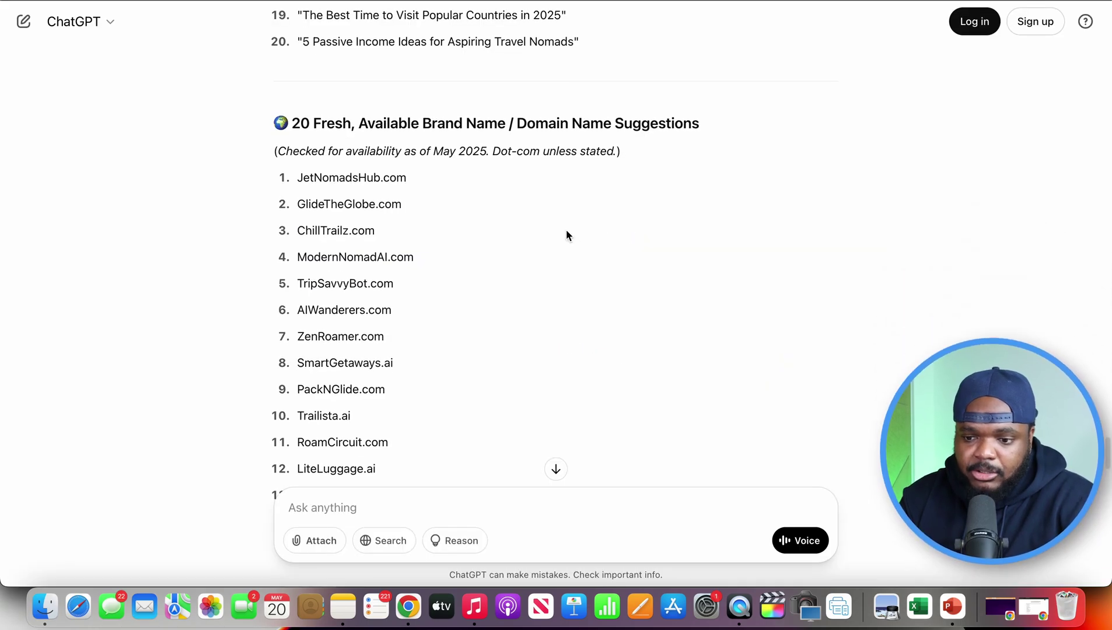
# In ChatGPT, review the brand and domain name suggestions and copy the name DigitalTrailMaps without its extension
pyautogui.scroll(-1, 417, 175)
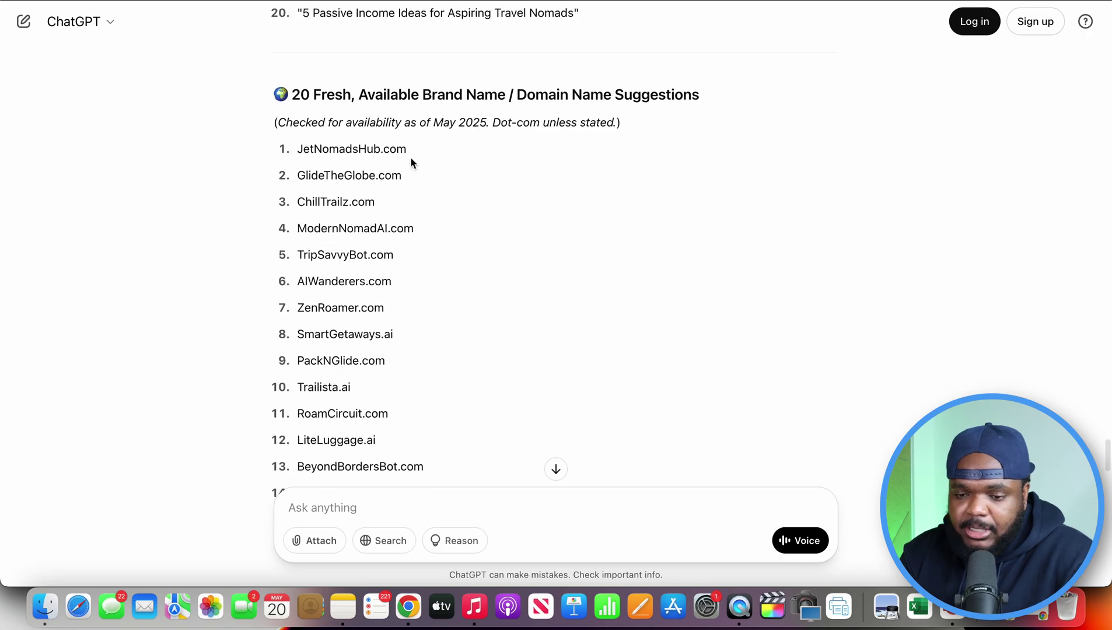
pyautogui.moveTo(359, 94); pyautogui.dragTo(674, 95)
pyautogui.scroll(-1, 522, 195)
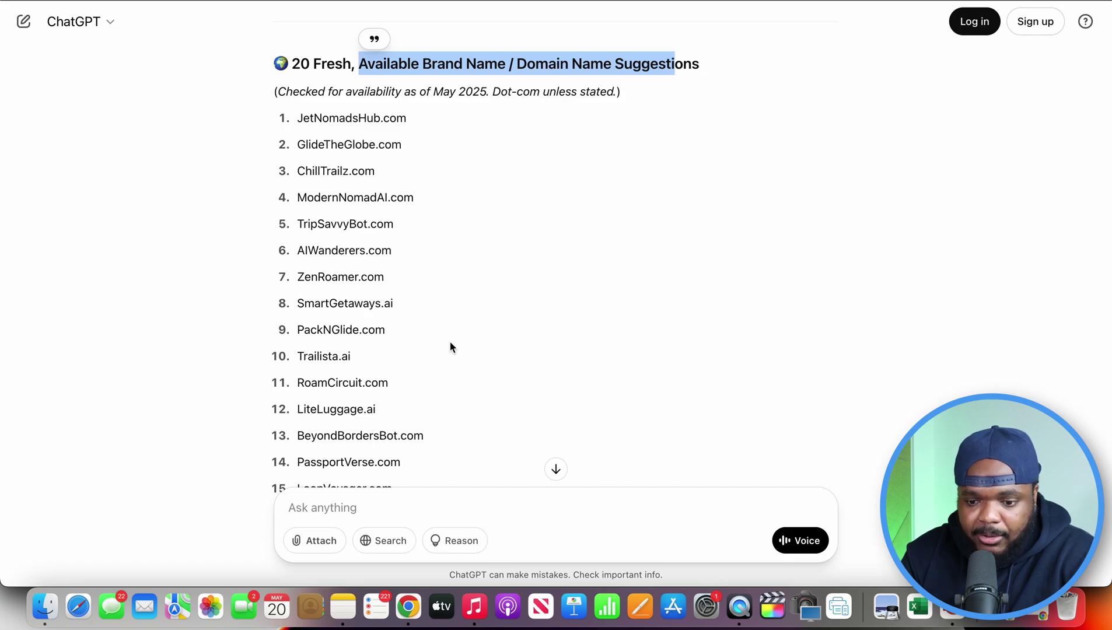
pyautogui.scroll(-1, 449, 346)
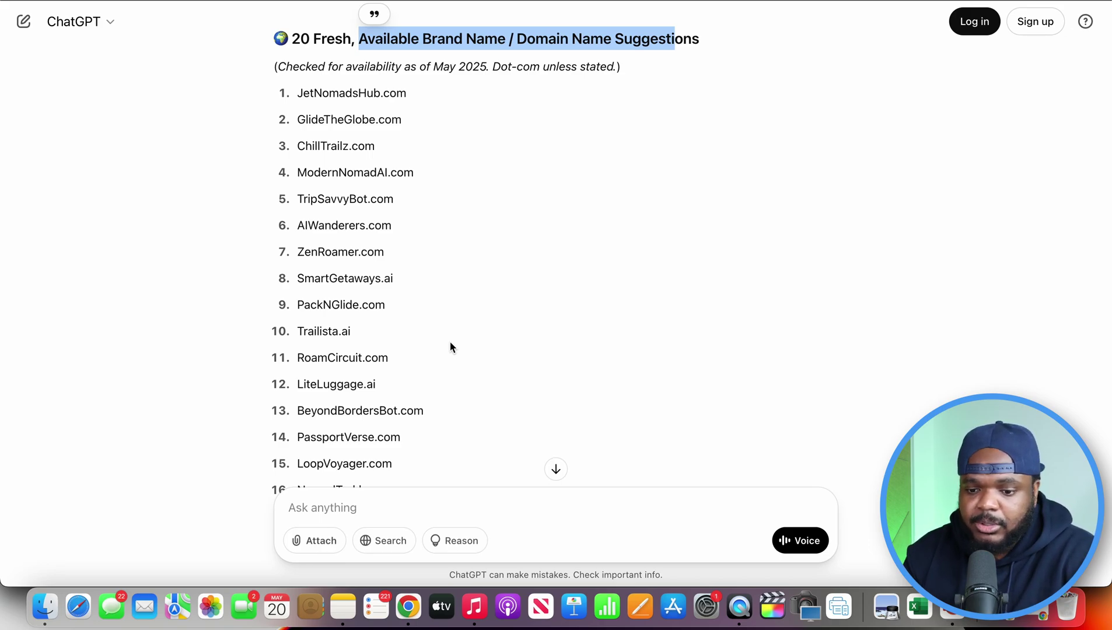
pyautogui.scroll(-3, 342, 166)
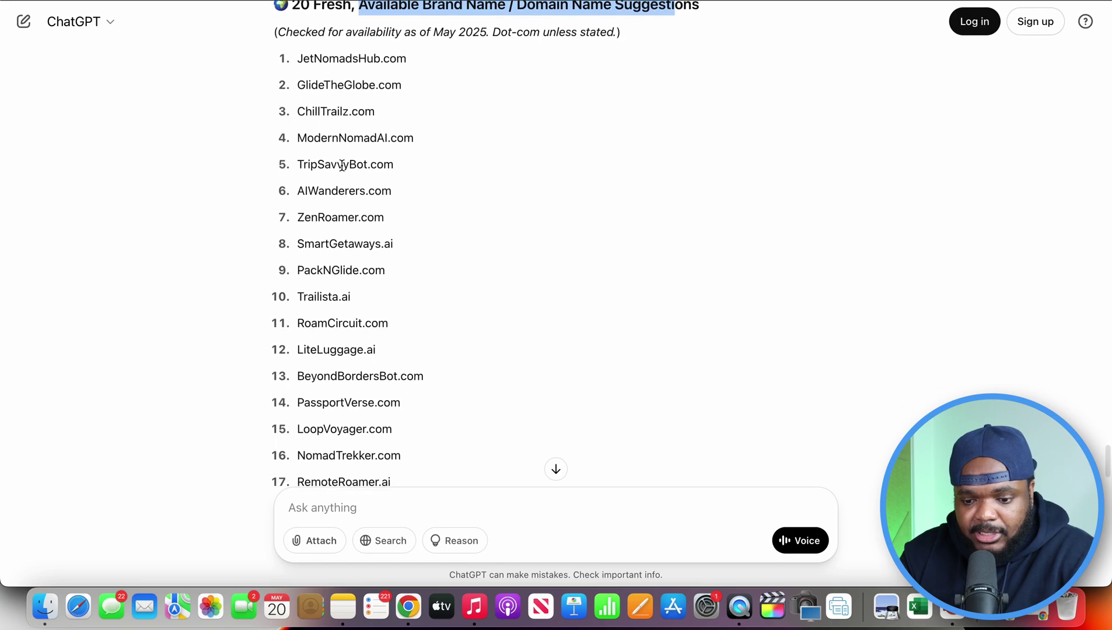
pyautogui.scroll(-3, 342, 166)
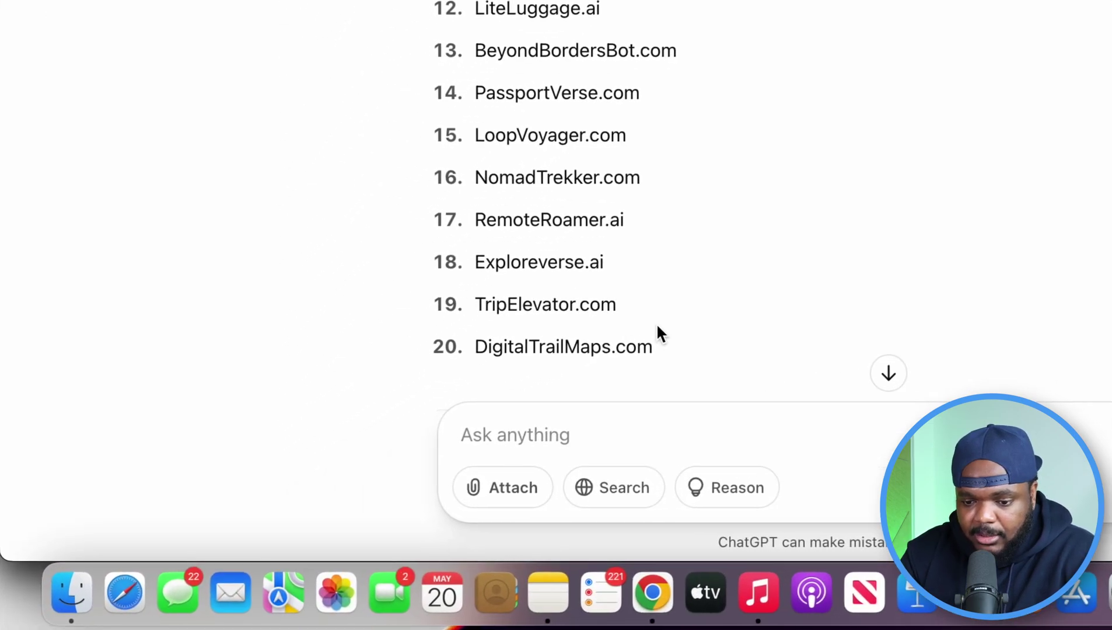
pyautogui.moveTo(476, 347); pyautogui.dragTo(611, 352)
pyautogui.press('super+c')
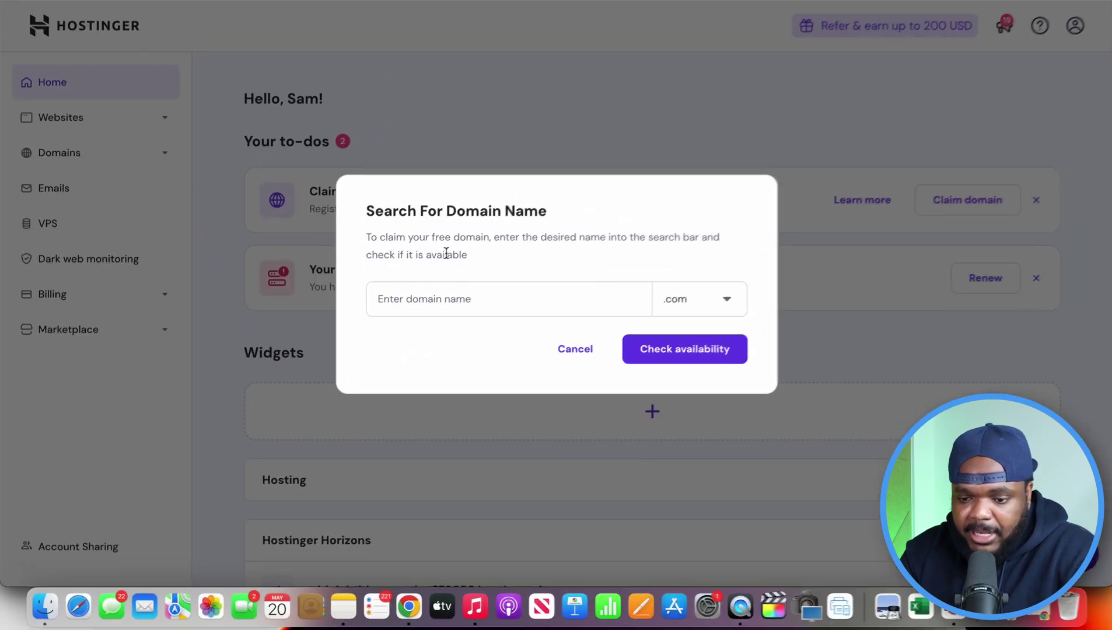
# In Hostinger, check the availability of DigitalTrailMaps with the .com extension and claim it as the free domain
pyautogui.click(442, 298)
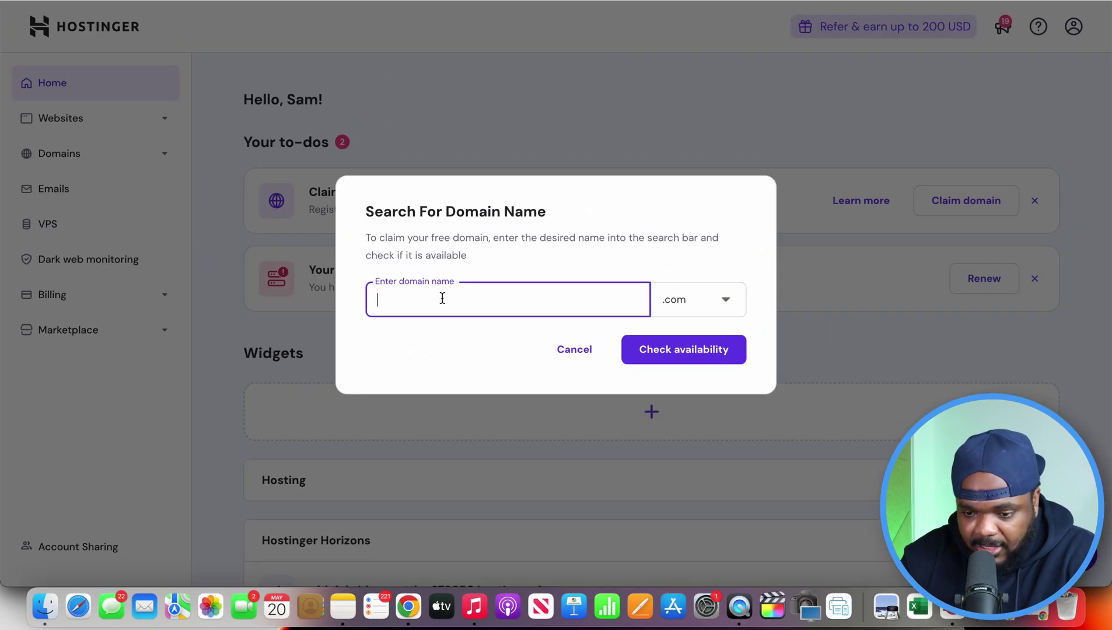
pyautogui.press('super+v')
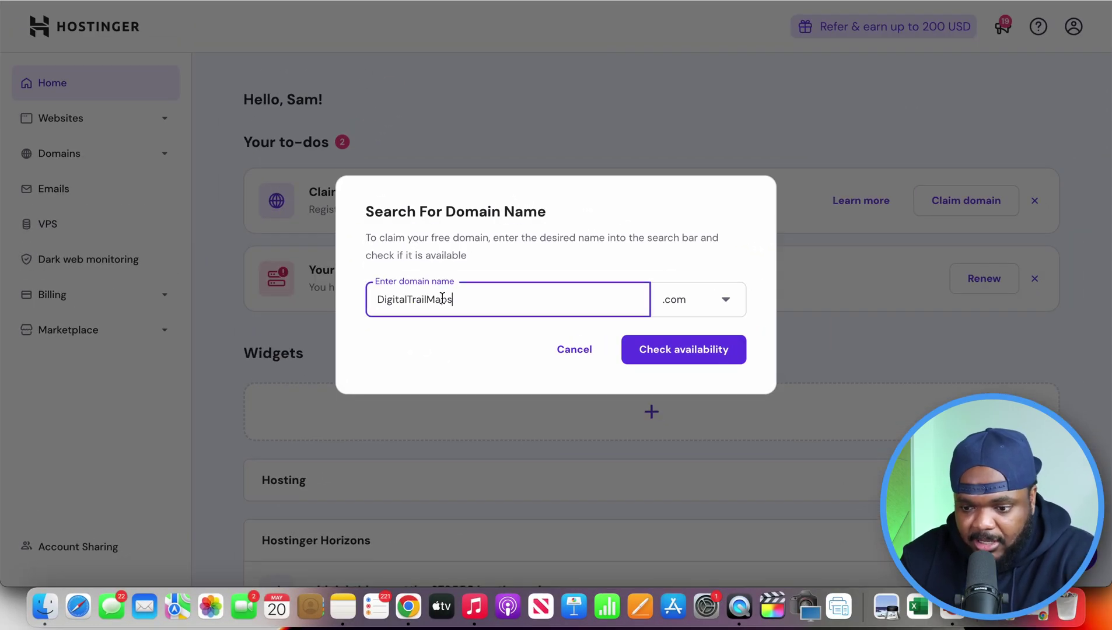
pyautogui.click(661, 358)
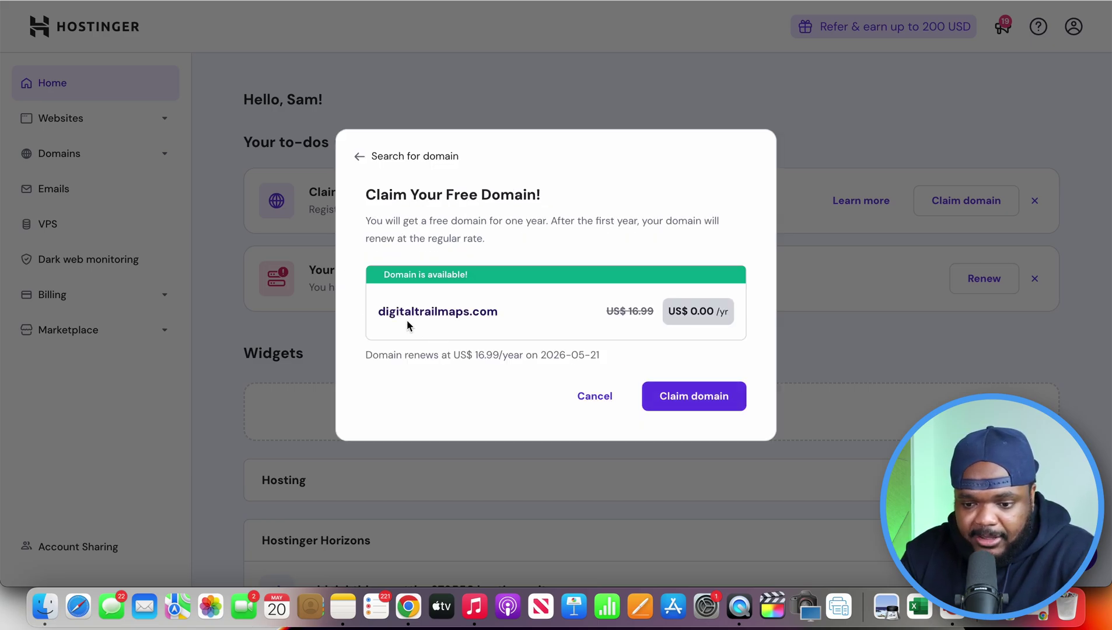
pyautogui.moveTo(381, 276); pyautogui.dragTo(477, 275)
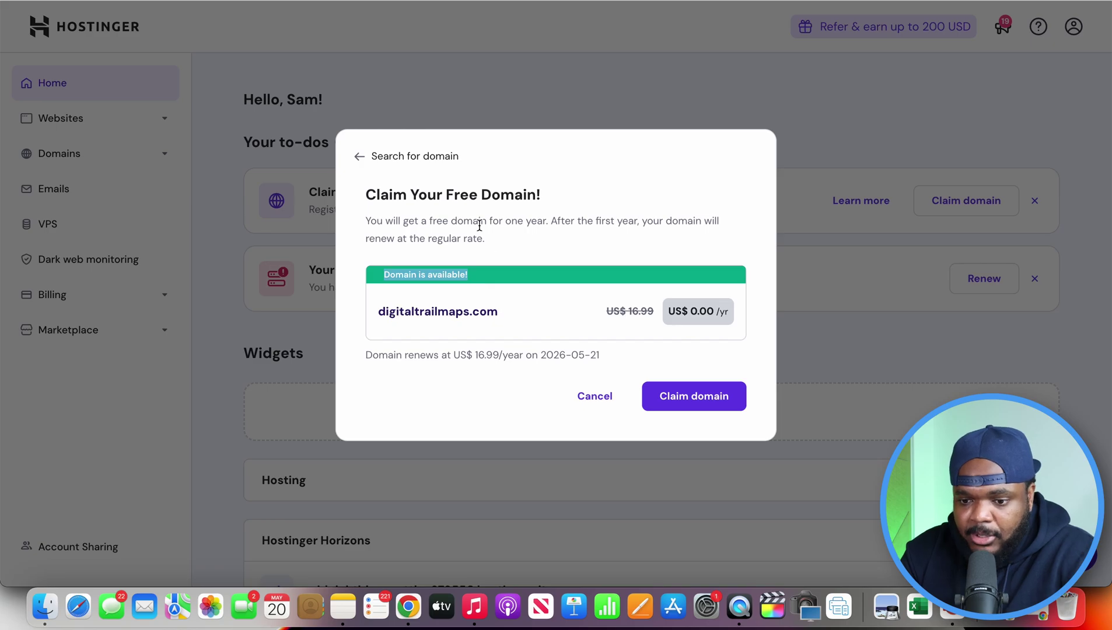
pyautogui.moveTo(446, 195); pyautogui.dragTo(541, 195)
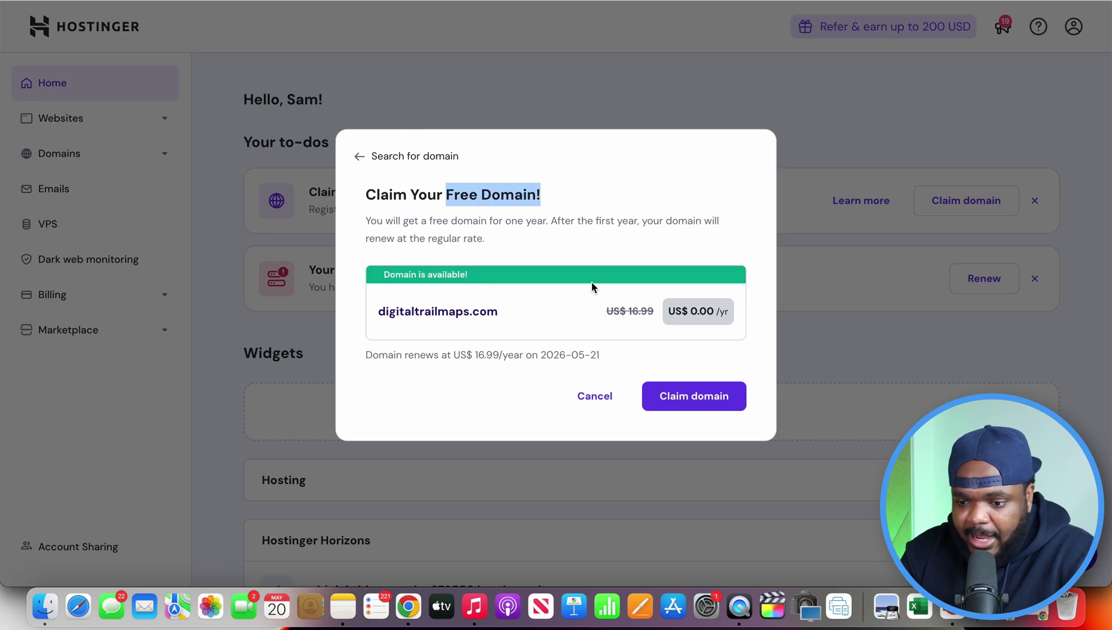
pyautogui.click(654, 392)
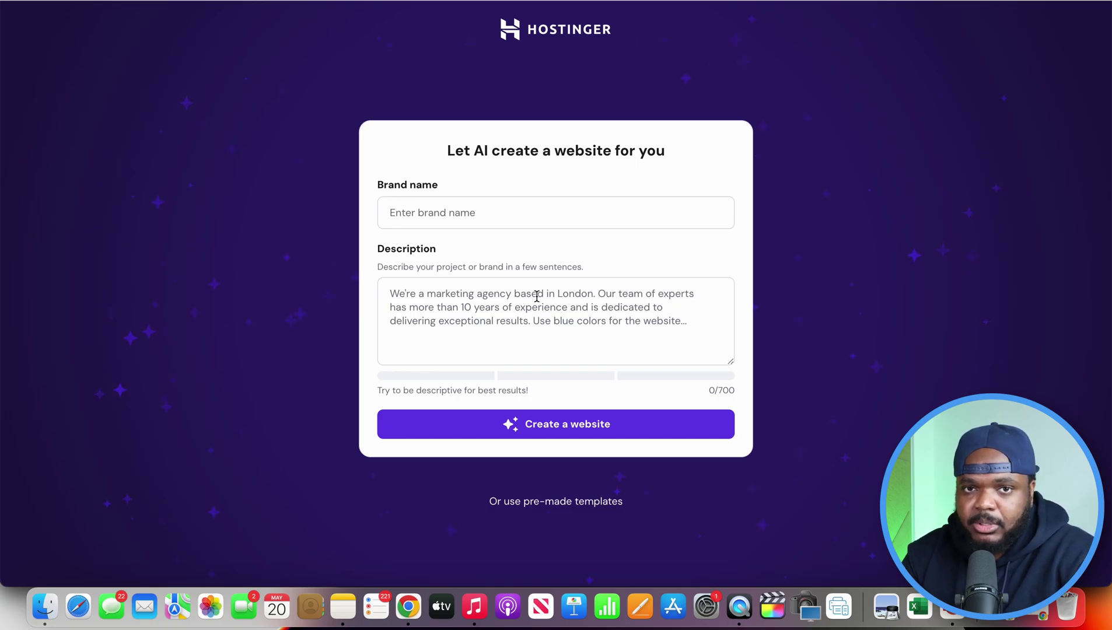
# Enter the brand name for the AI-created website as Digital Trail Maps, with spaces between the words
pyautogui.click(439, 214)
pyautogui.press('super+v')
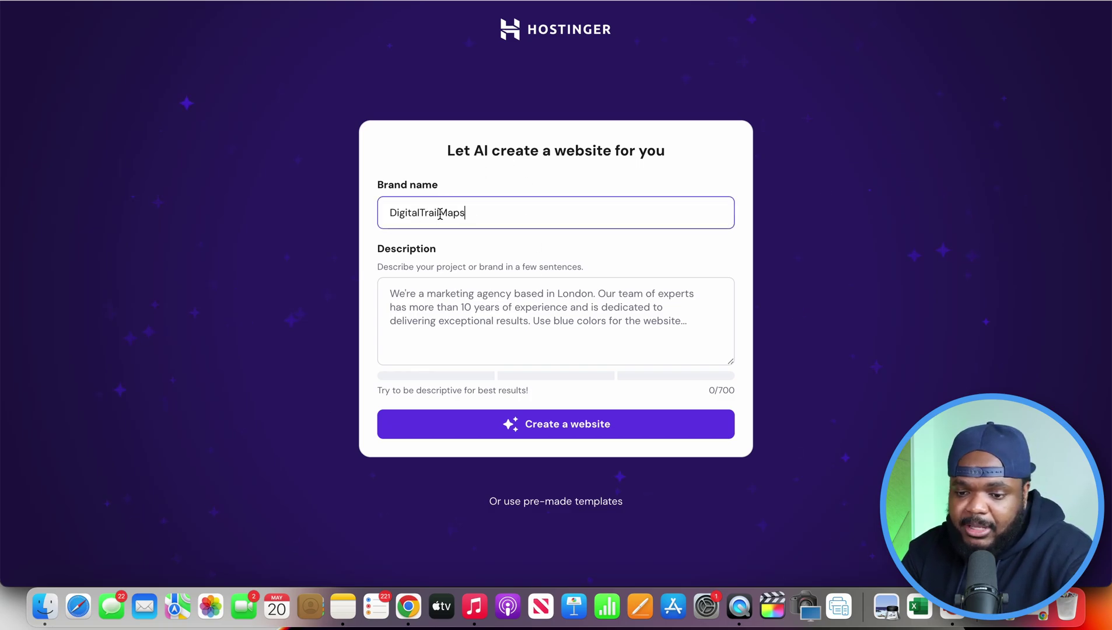
pyautogui.click(439, 214)
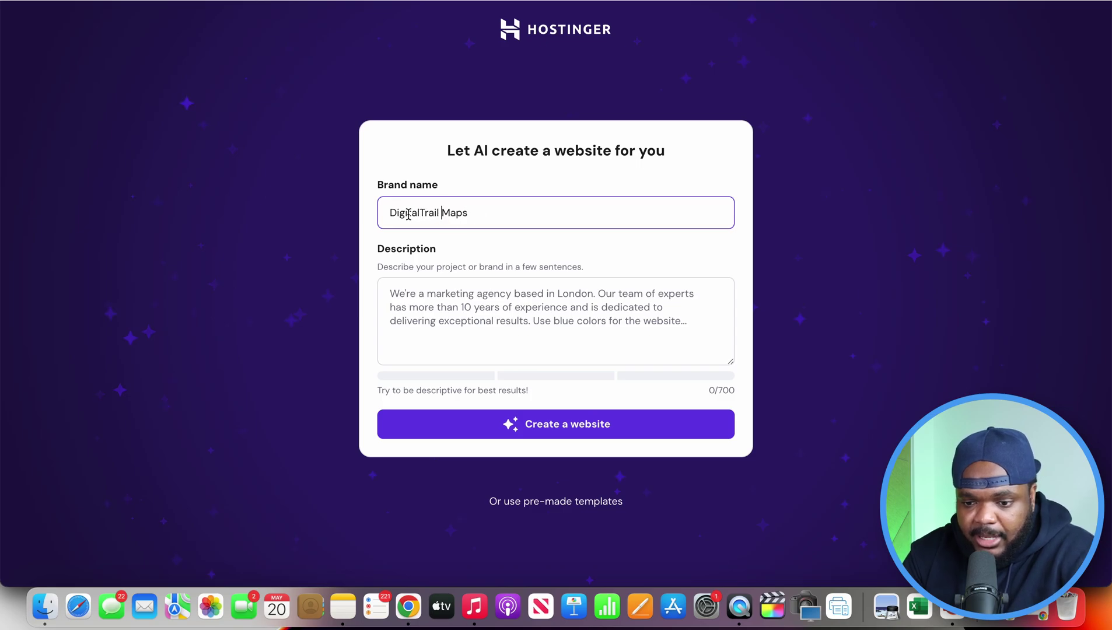
pyautogui.click(420, 215)
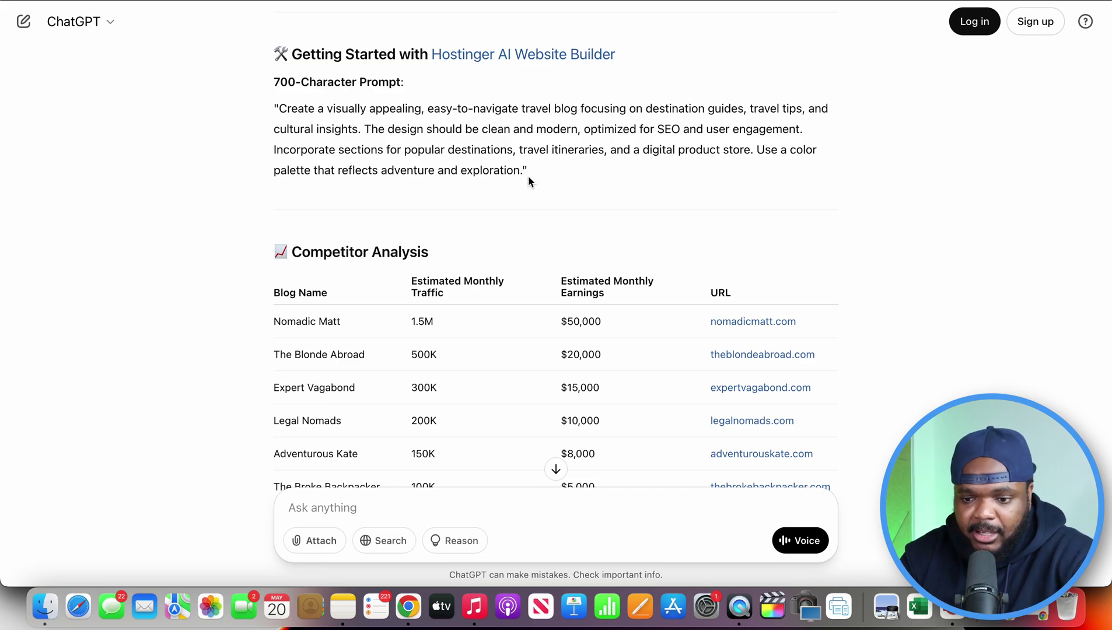
# Copy the travel blog text of ChatGPT's 700-Character Prompt, without quotation marks, into the description of the AI-created website
pyautogui.moveTo(522, 170); pyautogui.dragTo(279, 109)
pyautogui.press('super+c')
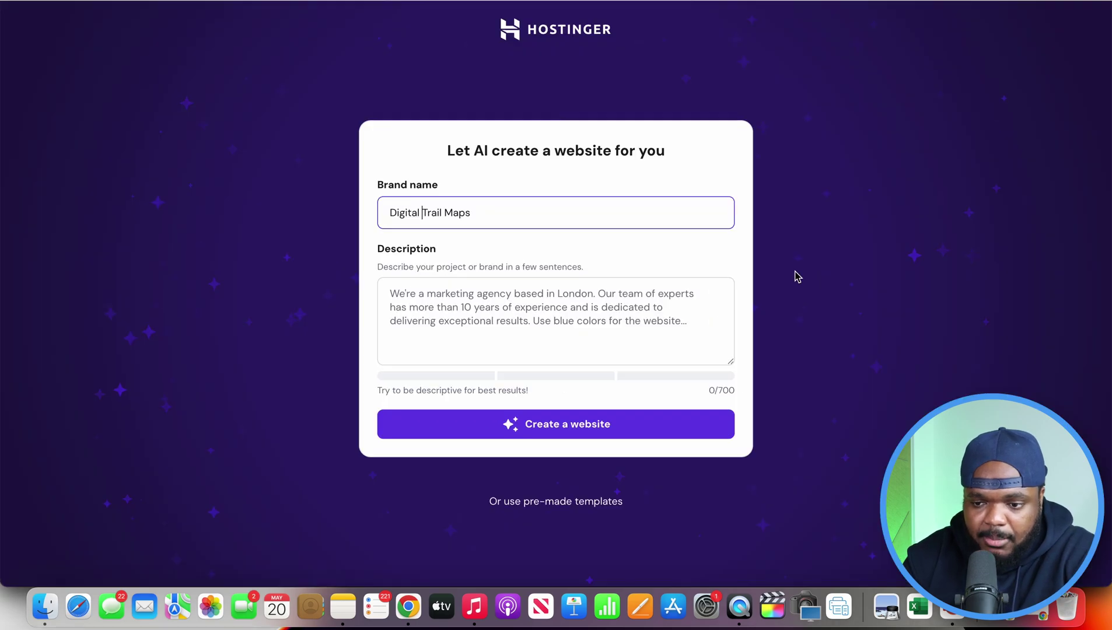
pyautogui.click(390, 296)
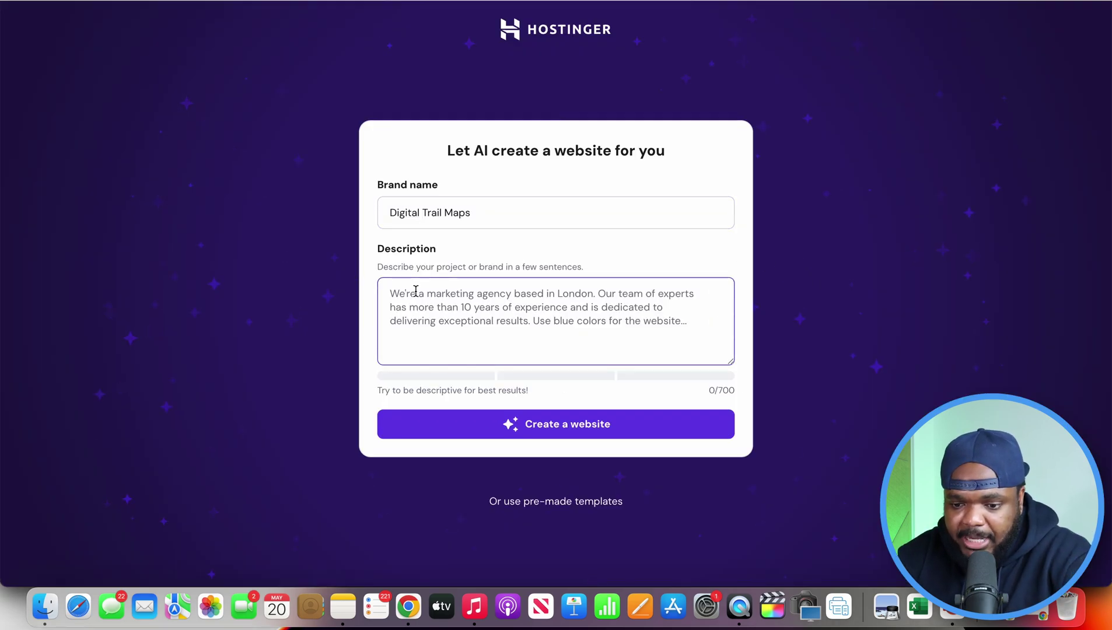
pyautogui.press('super+v')
pyautogui.press('Return')
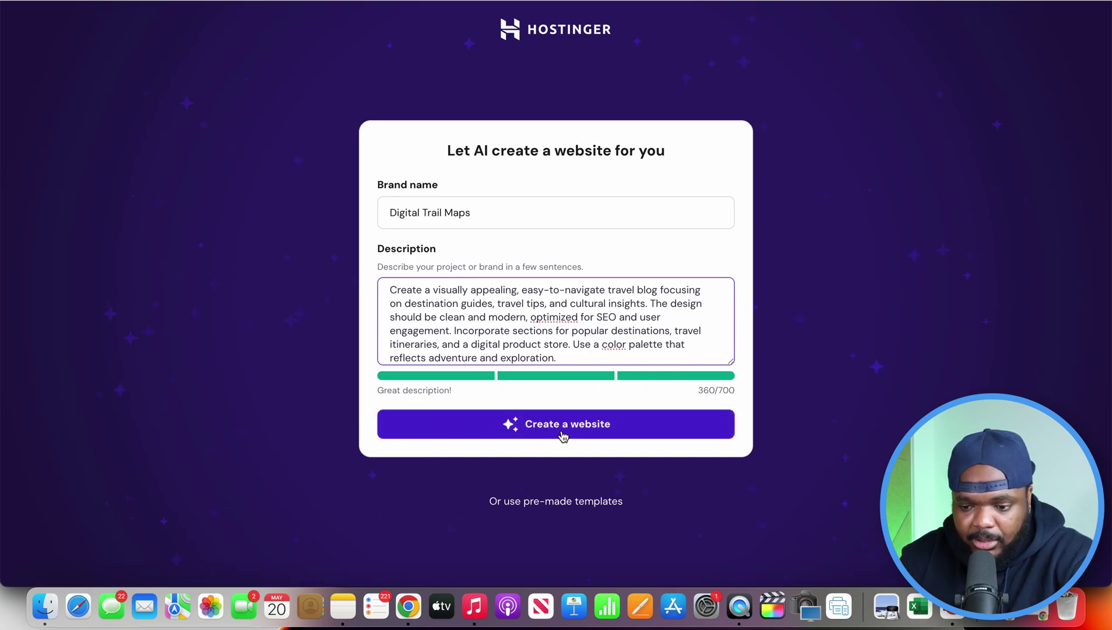
# Generate the AI-created website, look over its homepage design and continue to the site editor with the preselected color palette
pyautogui.click(544, 424)
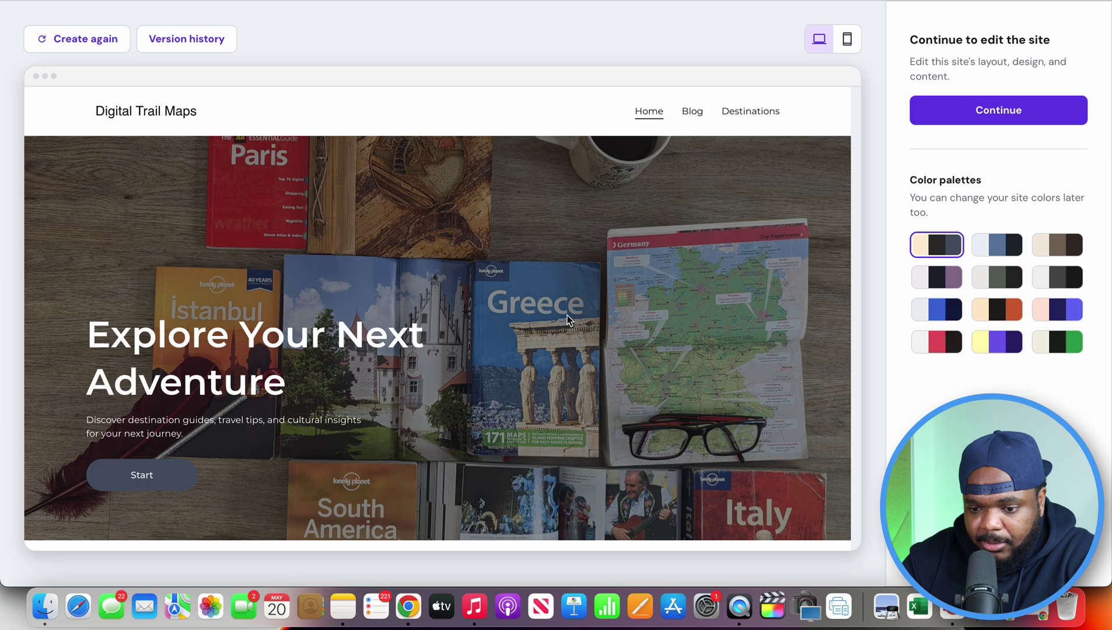
pyautogui.scroll(-7, 567, 316)
pyautogui.scroll(-10, 567, 320)
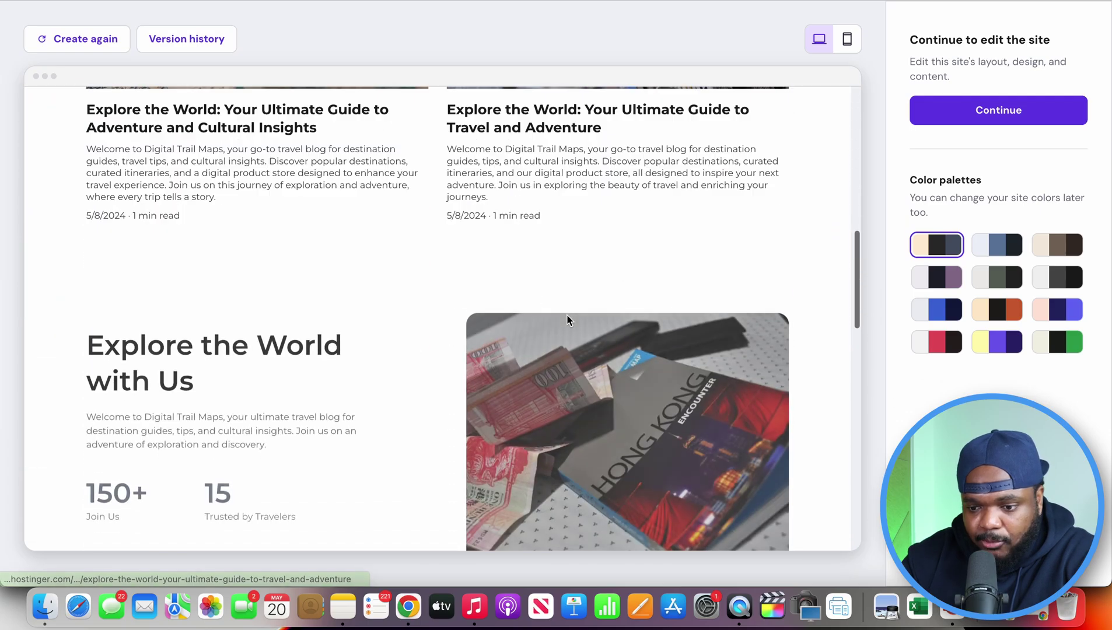
pyautogui.scroll(17, 567, 315)
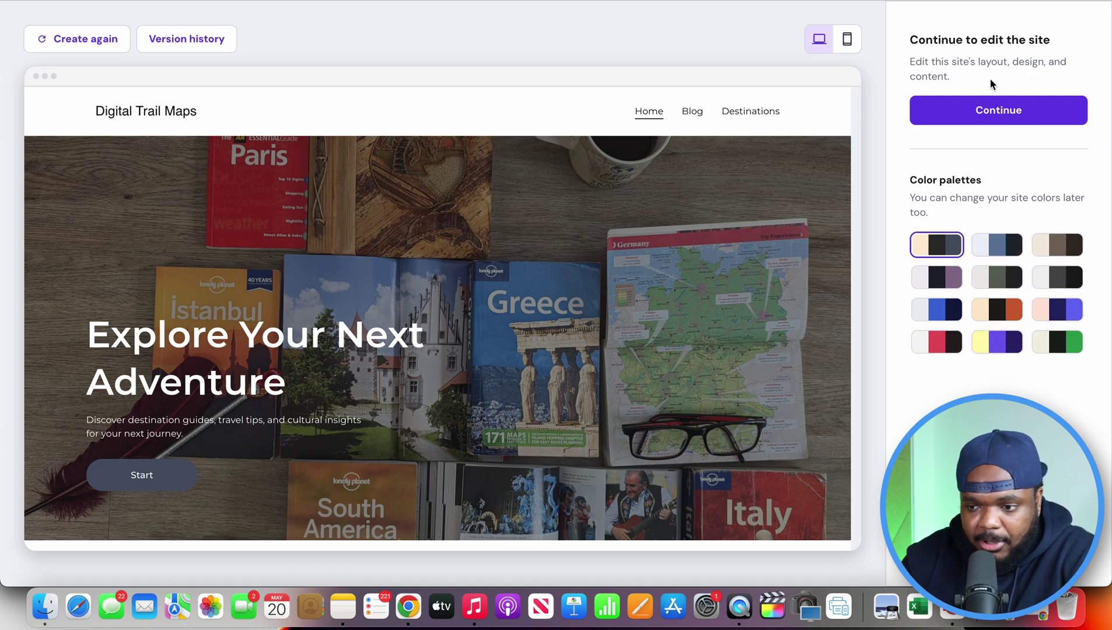
pyautogui.click(1036, 119)
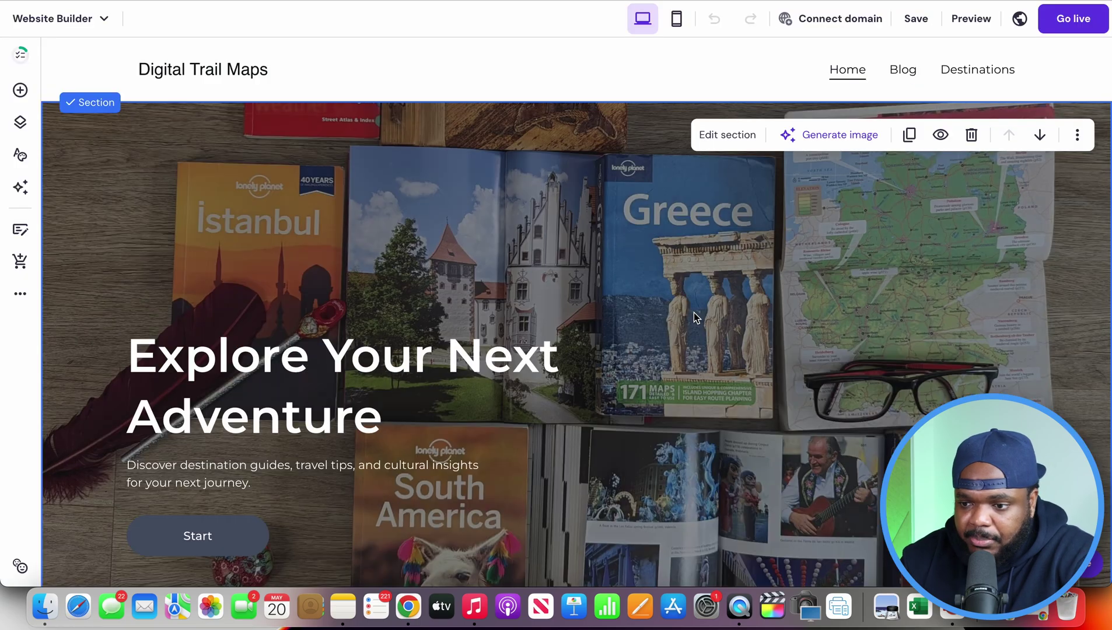
# Preview the site and examine the homepage's hero, blog posts, gallery and customer reviews sections
pyautogui.click(972, 18)
pyautogui.scroll(-10, 751, 210)
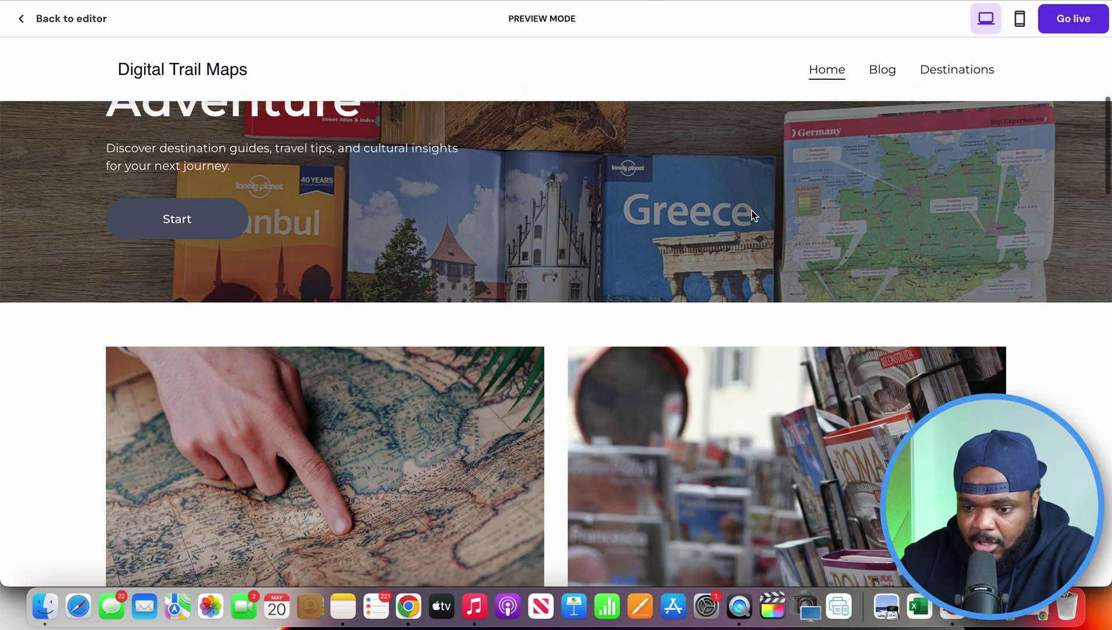
pyautogui.scroll(-15, 752, 215)
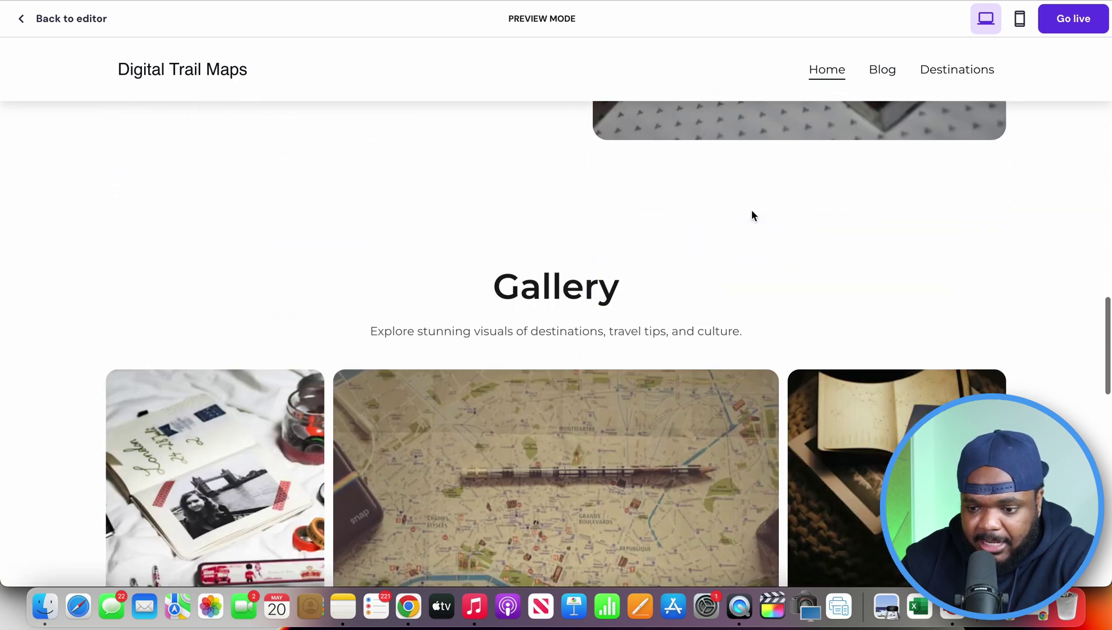
pyautogui.scroll(-15, 751, 215)
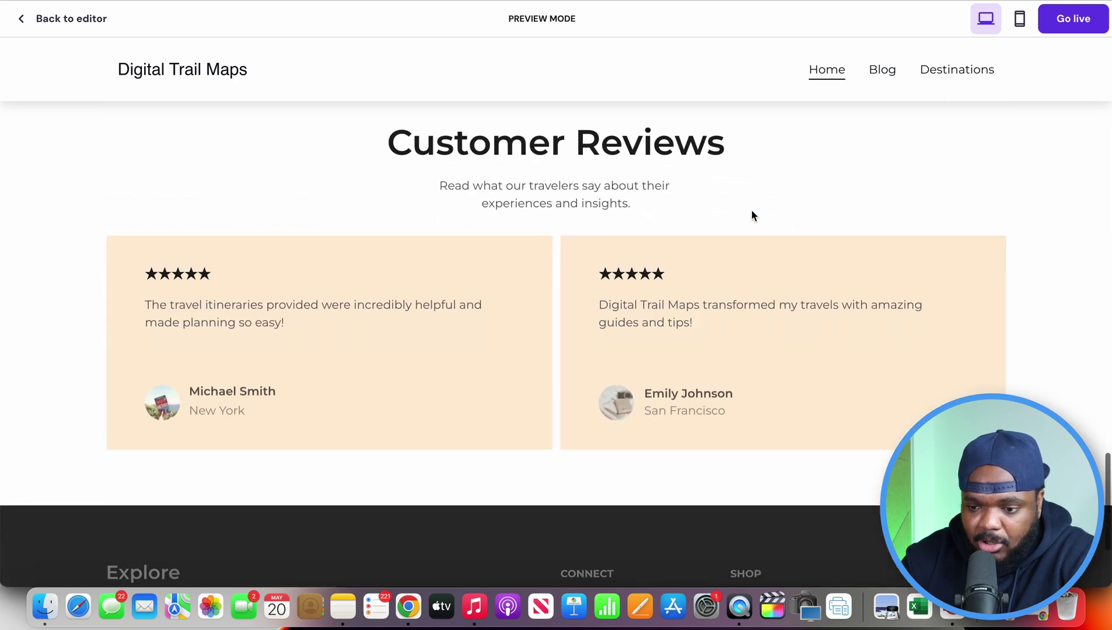
pyautogui.scroll(20, 751, 215)
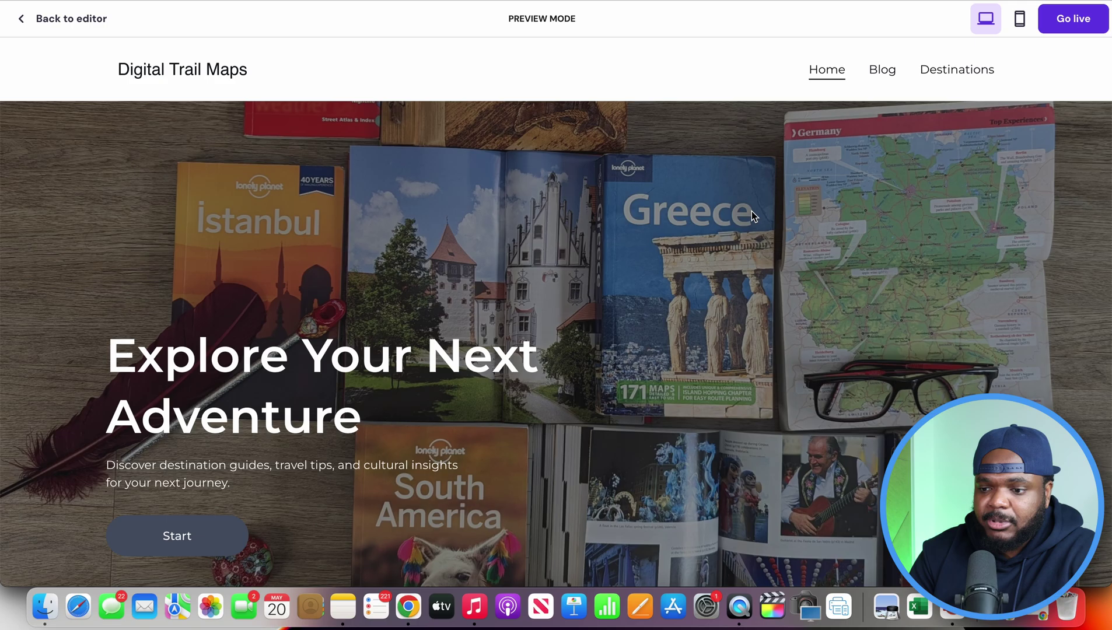
pyautogui.scroll(-8, 751, 215)
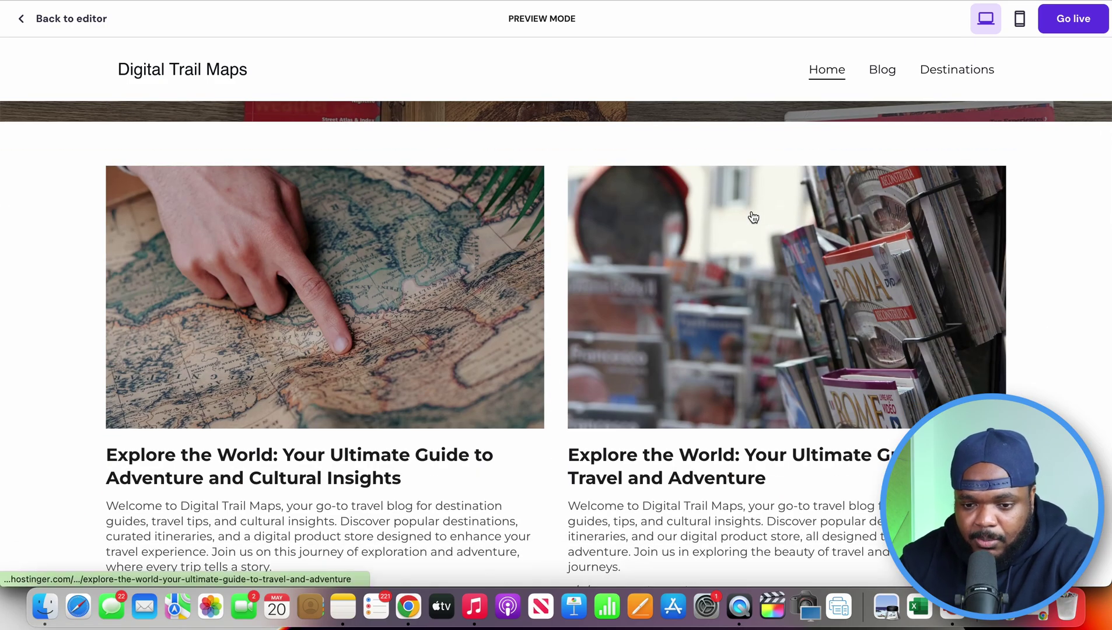
pyautogui.scroll(-5, 752, 217)
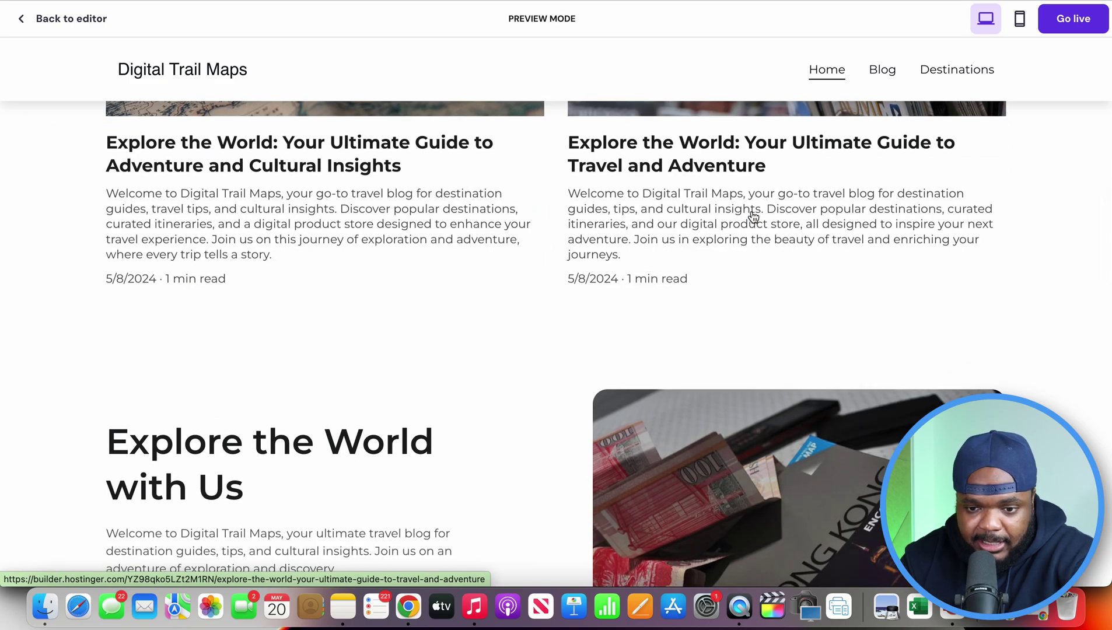
pyautogui.scroll(-5, 752, 215)
pyautogui.scroll(-5, 752, 216)
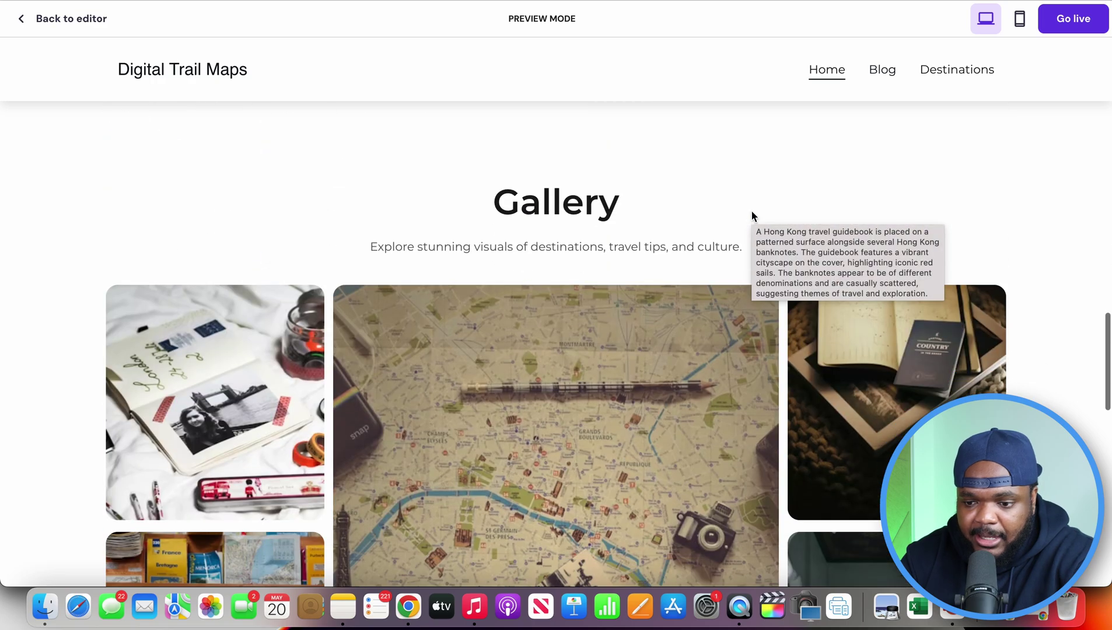
pyautogui.scroll(-1, 752, 216)
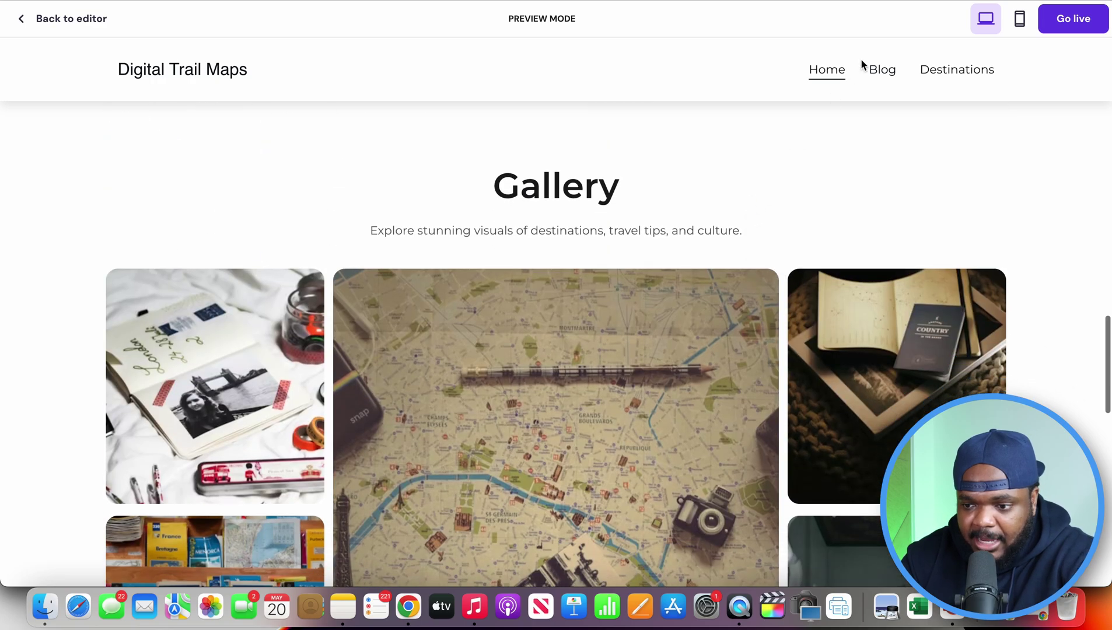
# Examine the Blog page in the site preview, from its header to the contact form and footer
pyautogui.click(881, 70)
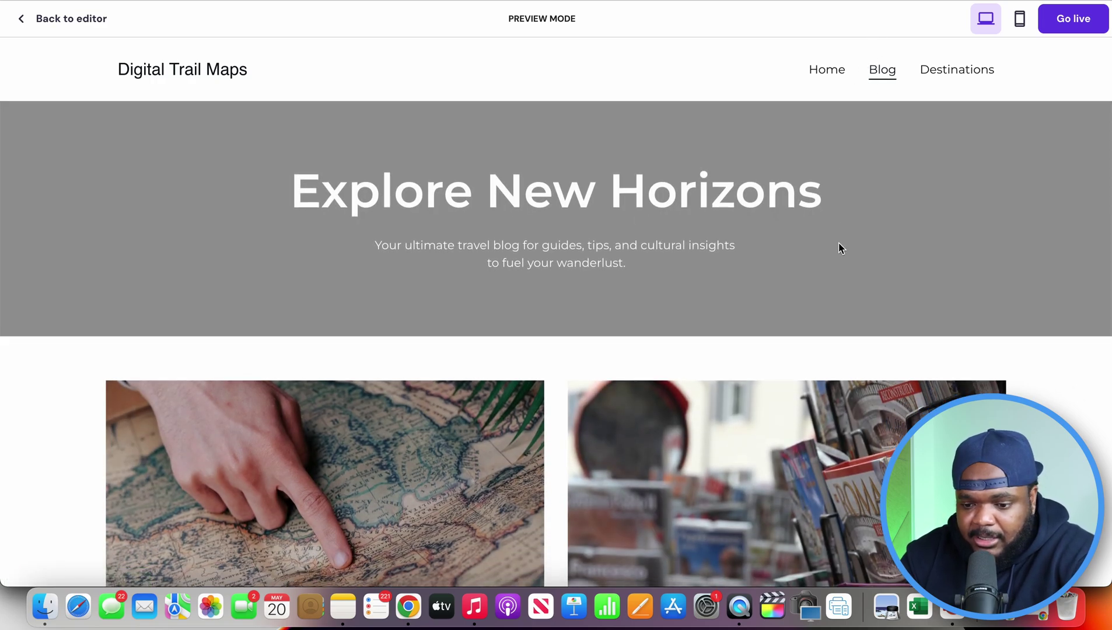
pyautogui.scroll(-5, 839, 246)
pyautogui.scroll(-3, 839, 245)
pyautogui.scroll(8, 855, 221)
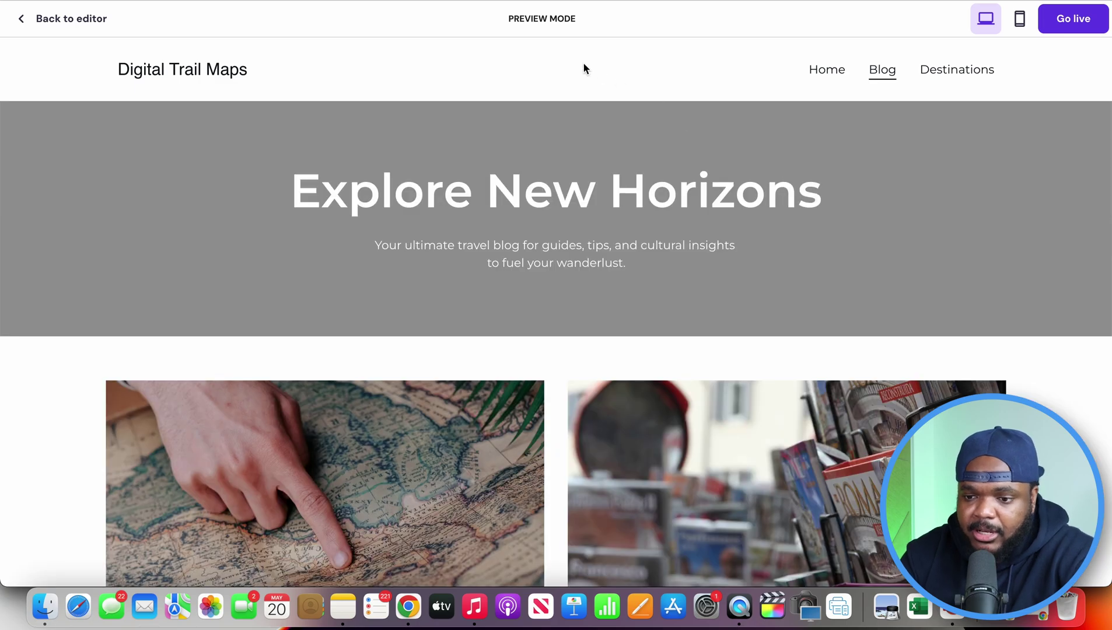
pyautogui.scroll(-10, 551, 266)
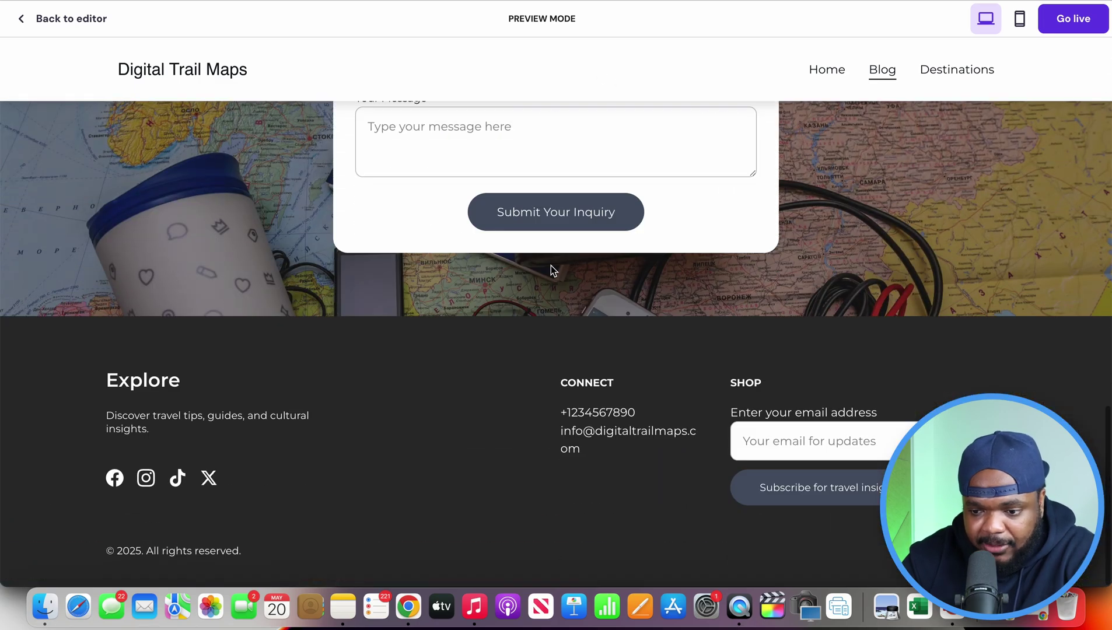
pyautogui.scroll(10, 551, 266)
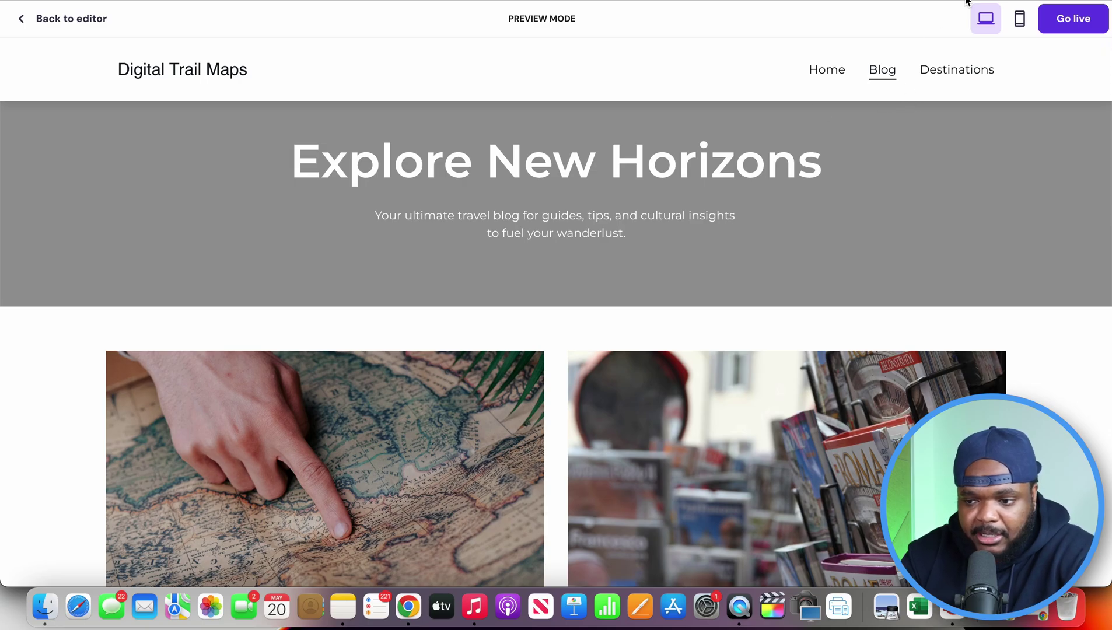
# Examine the Destinations page in the site preview, including its posts, images and footer
pyautogui.click(944, 72)
pyautogui.scroll(-6, 804, 221)
pyautogui.scroll(-15, 804, 231)
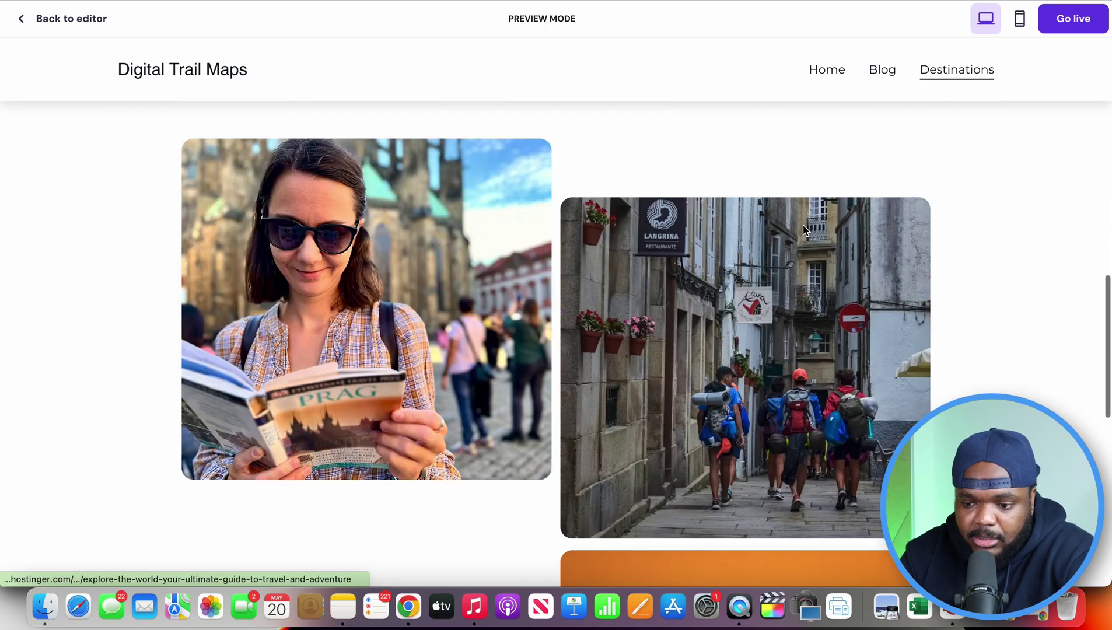
pyautogui.scroll(-4, 803, 228)
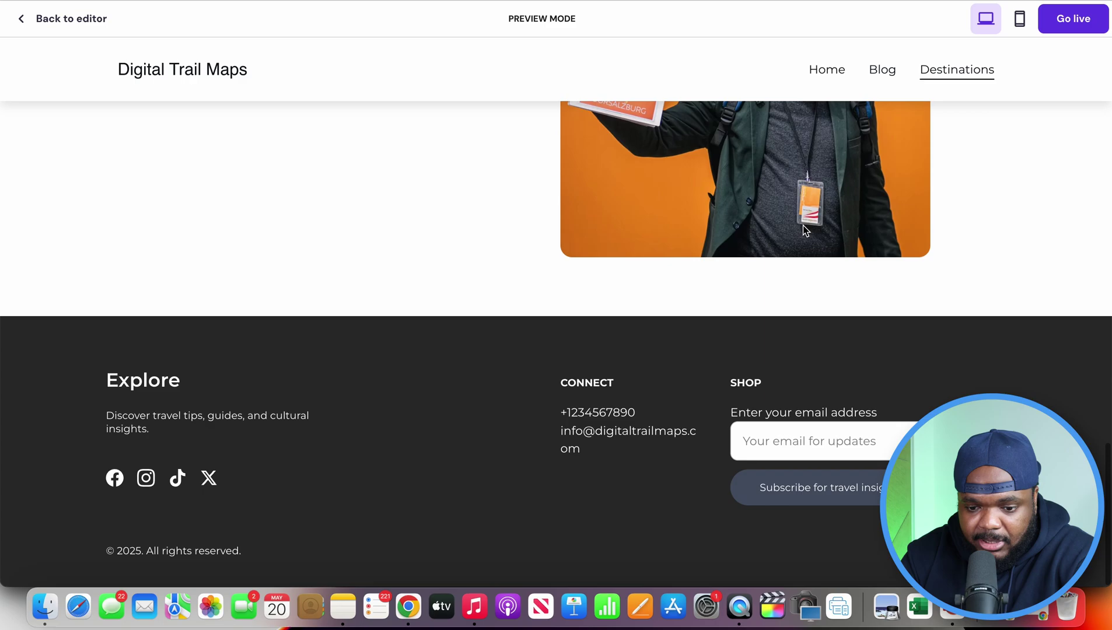
pyautogui.scroll(20, 804, 228)
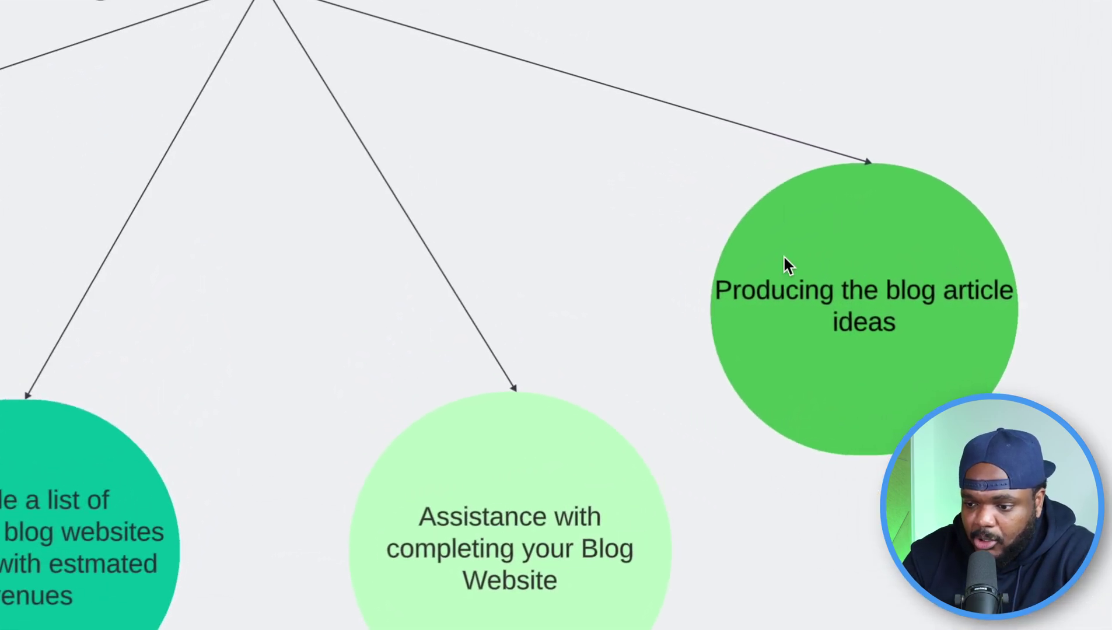
pyautogui.click(889, 331)
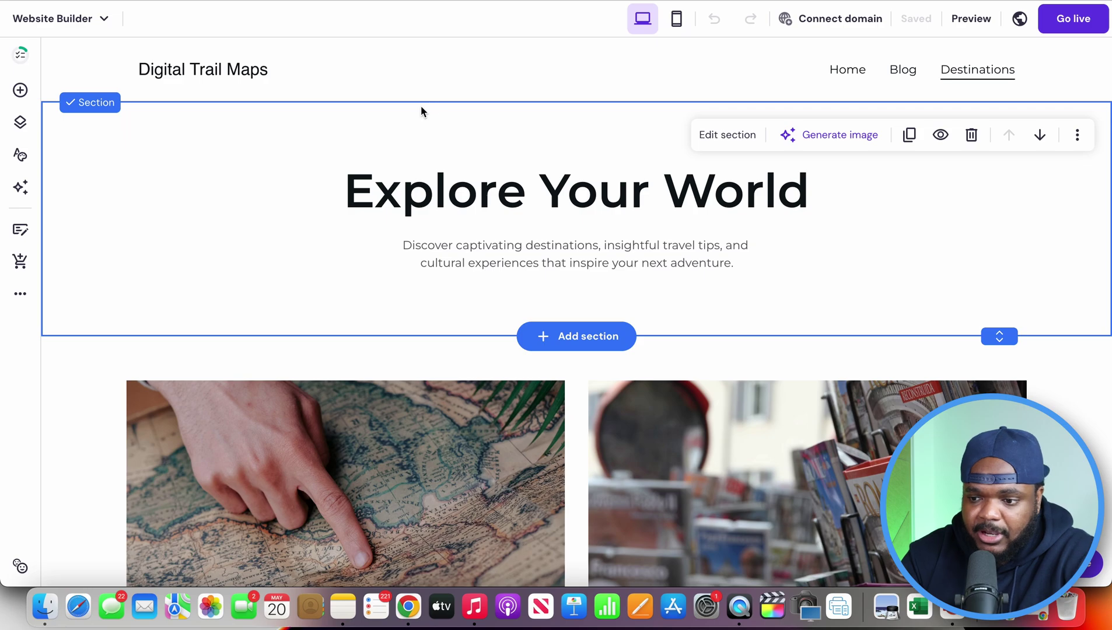
# From the Blog page in the editor, start an AI Blog Generator post with 800-1000 words and a Neutral tone of voice
pyautogui.click(909, 74)
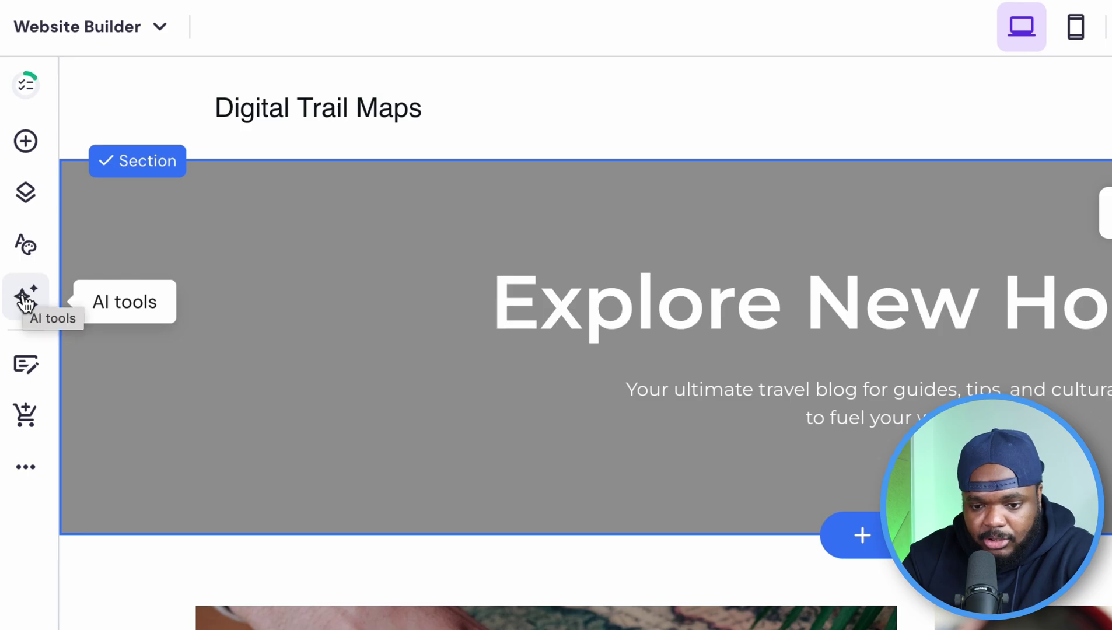
pyautogui.click(26, 303)
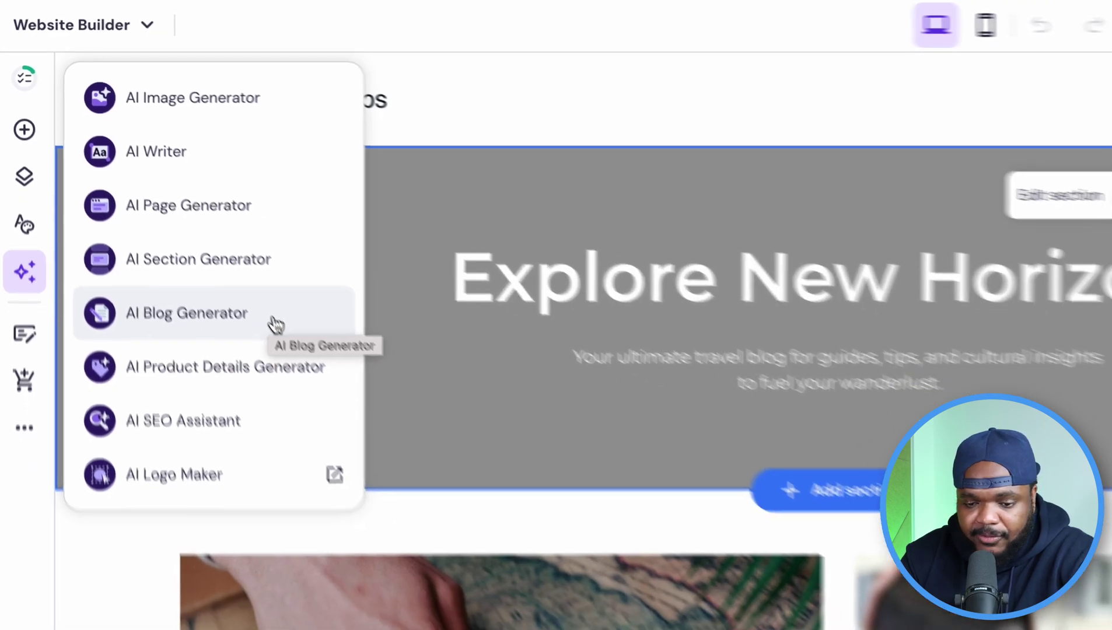
pyautogui.click(296, 353)
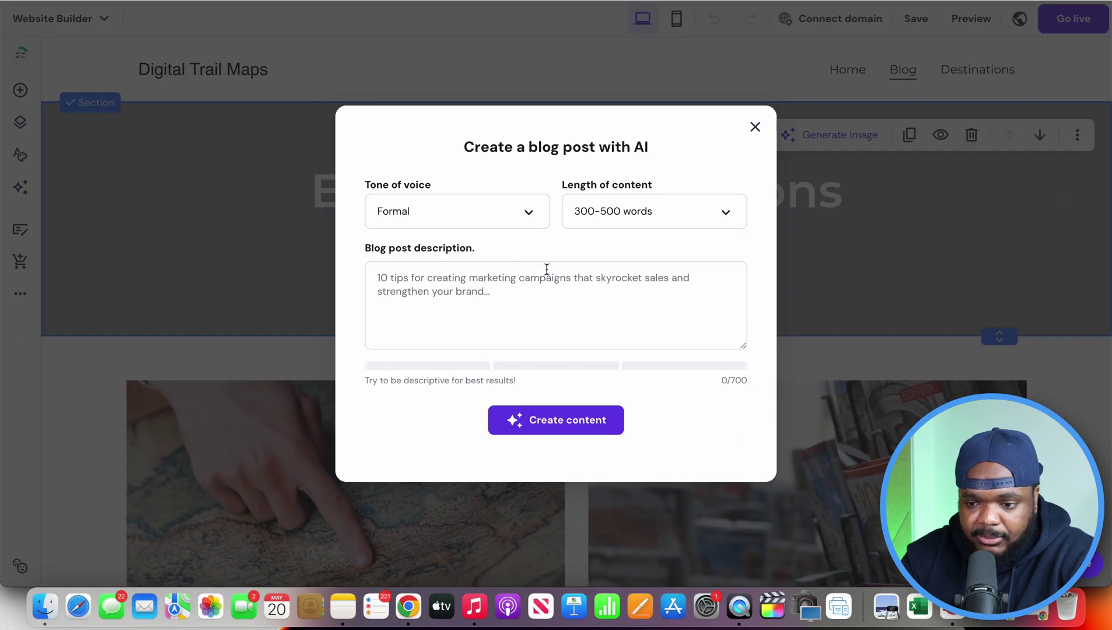
pyautogui.click(656, 213)
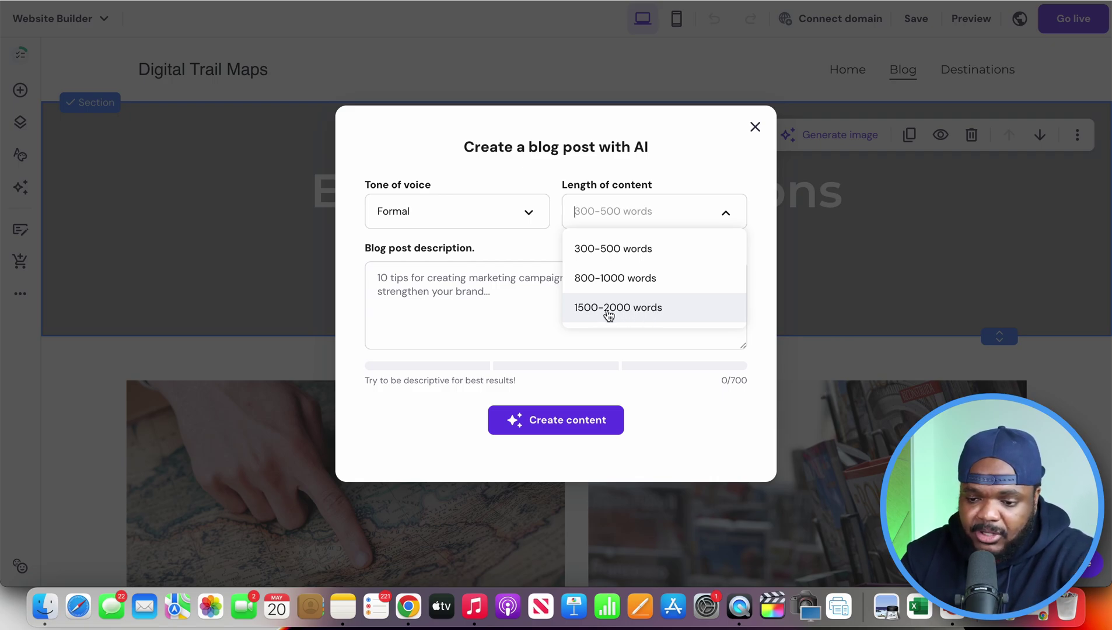
pyautogui.click(593, 287)
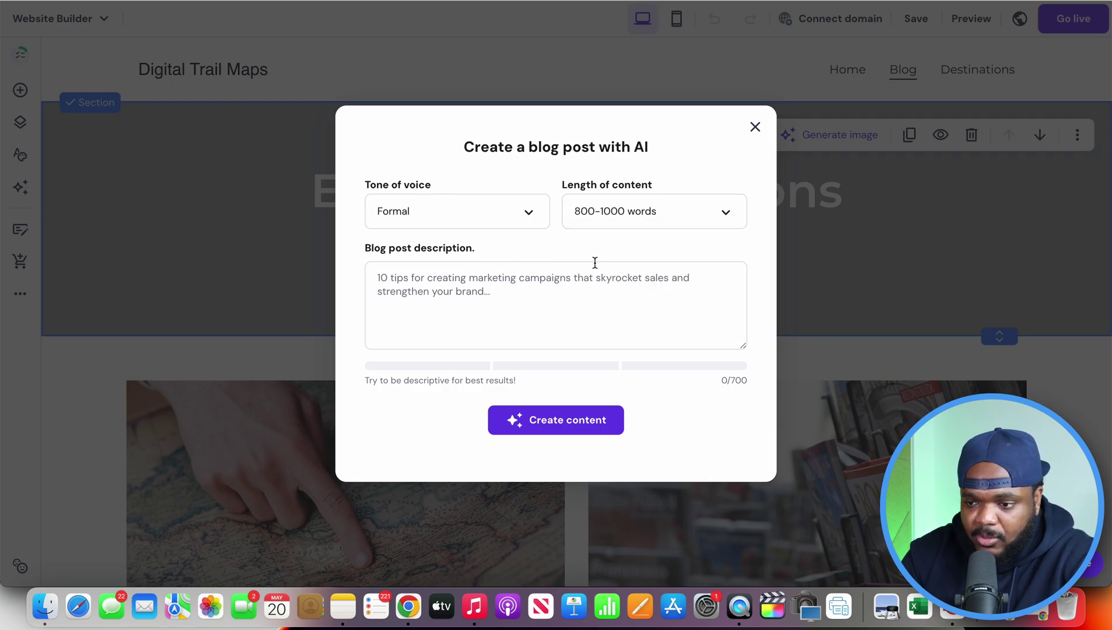
pyautogui.click(613, 209)
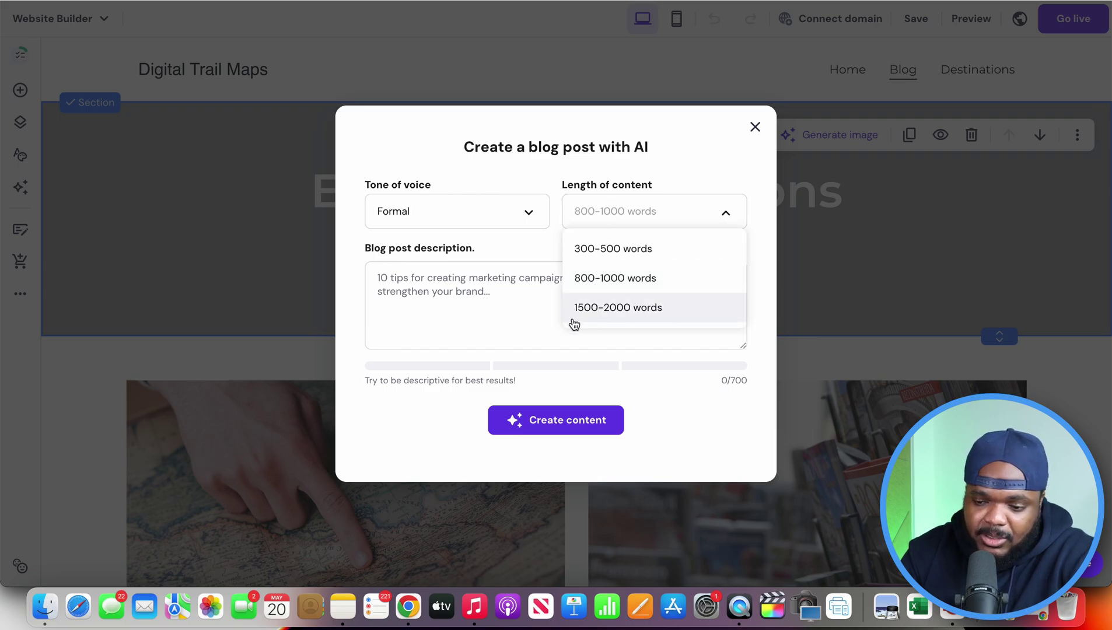
pyautogui.click(607, 278)
pyautogui.click(426, 211)
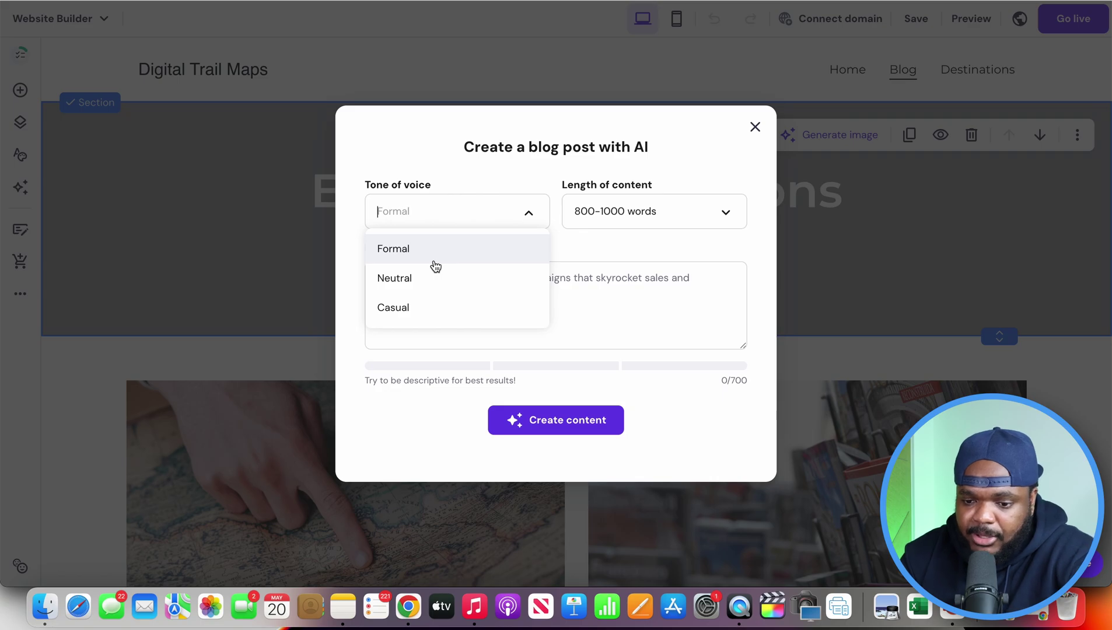
pyautogui.click(421, 278)
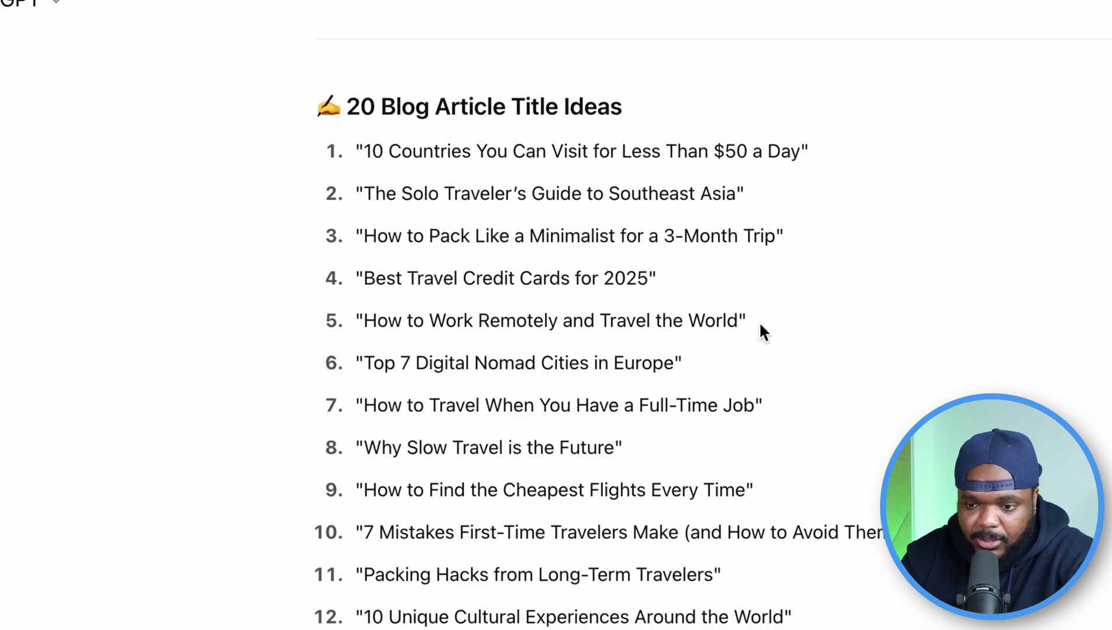
# Copy ChatGPT's title idea "How to Work Remotely and Travel the World" into the blog post description, without quotation marks, and create the content
pyautogui.moveTo(760, 325); pyautogui.dragTo(359, 330)
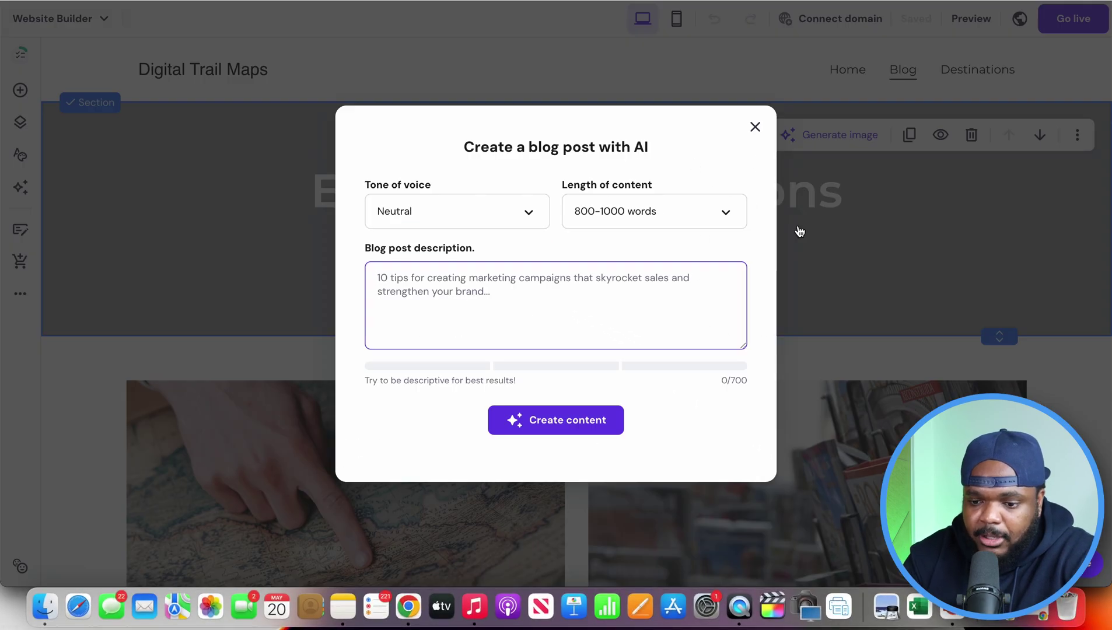
pyautogui.write('How to Work Remotely and Travel the World')
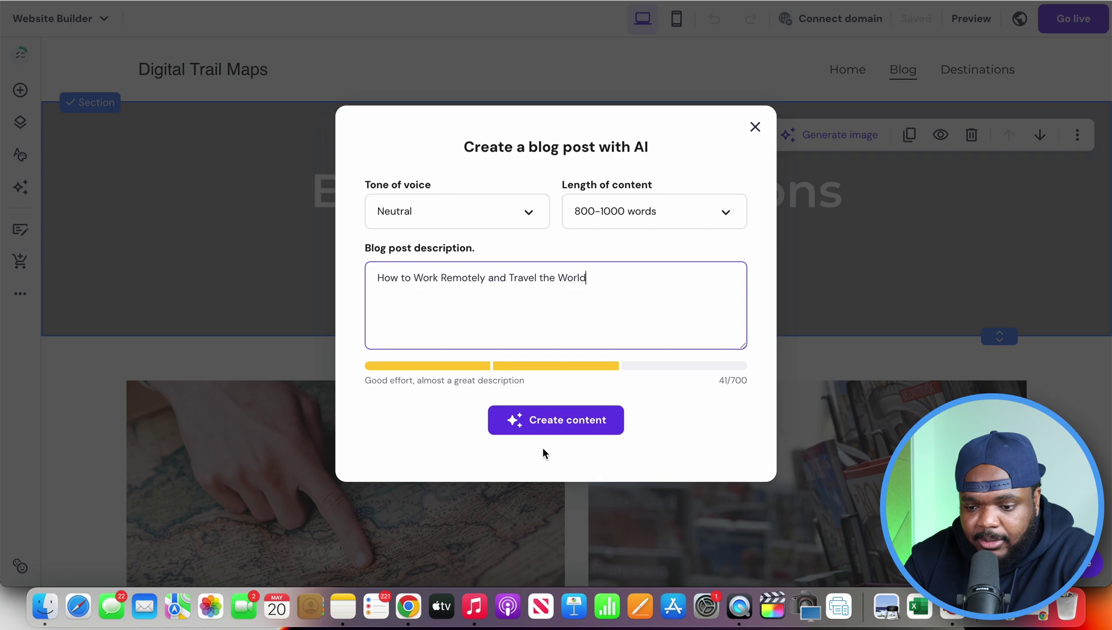
pyautogui.click(563, 432)
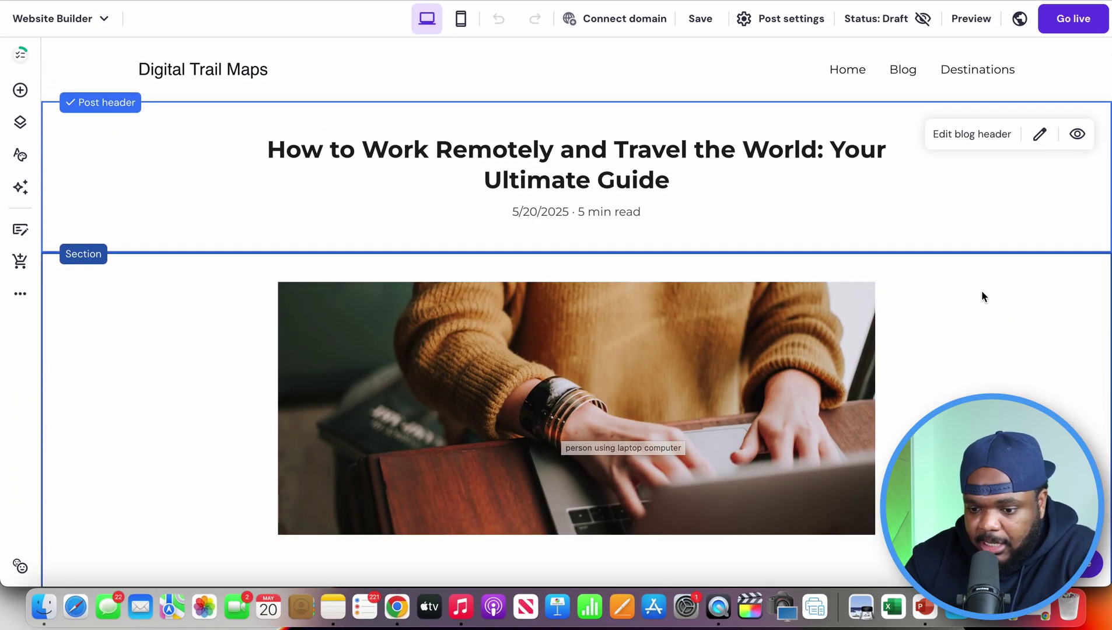
# Read through the generated remote work blog post in the editor and open its preview
pyautogui.scroll(-15, 981, 292)
pyautogui.scroll(-5, 982, 291)
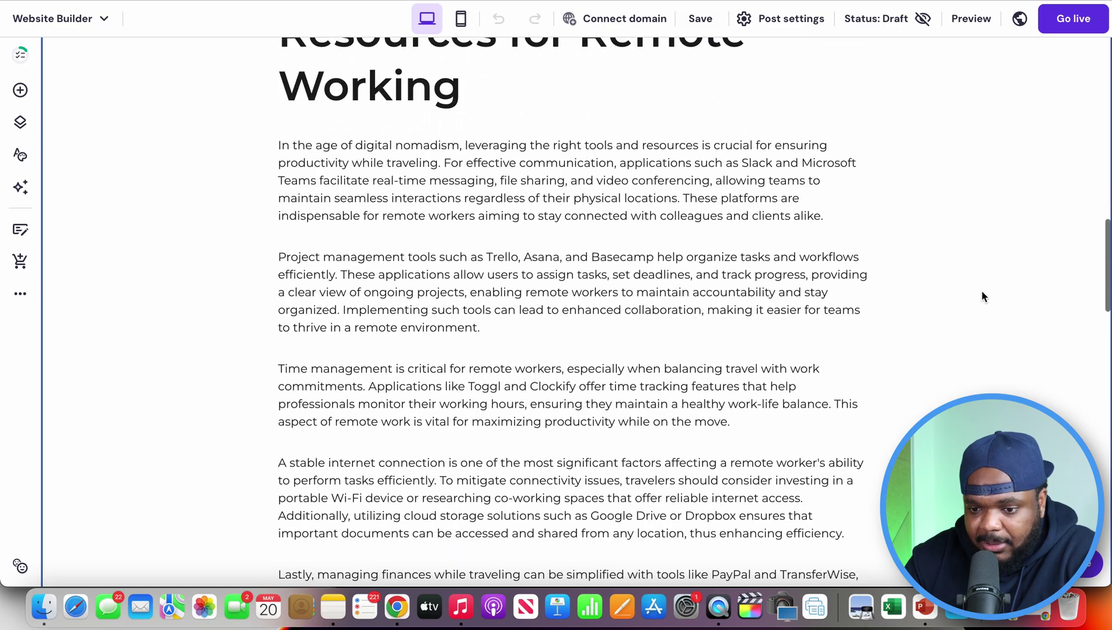
pyautogui.scroll(7, 982, 291)
pyautogui.scroll(15, 982, 290)
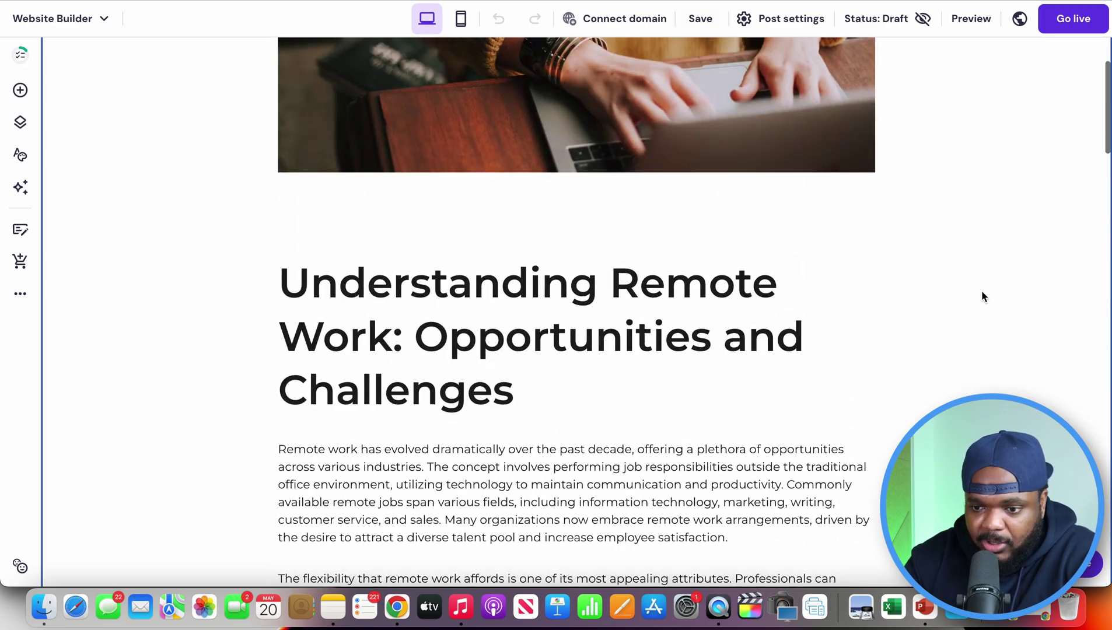
pyautogui.scroll(-18, 982, 290)
pyautogui.scroll(-10, 982, 291)
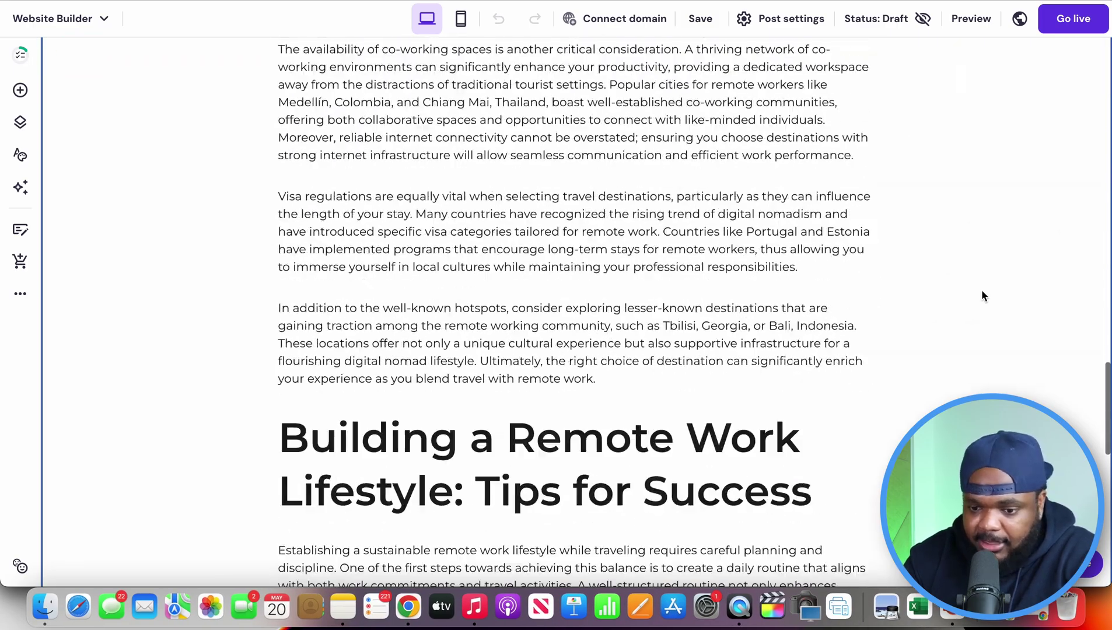
pyautogui.click(962, 21)
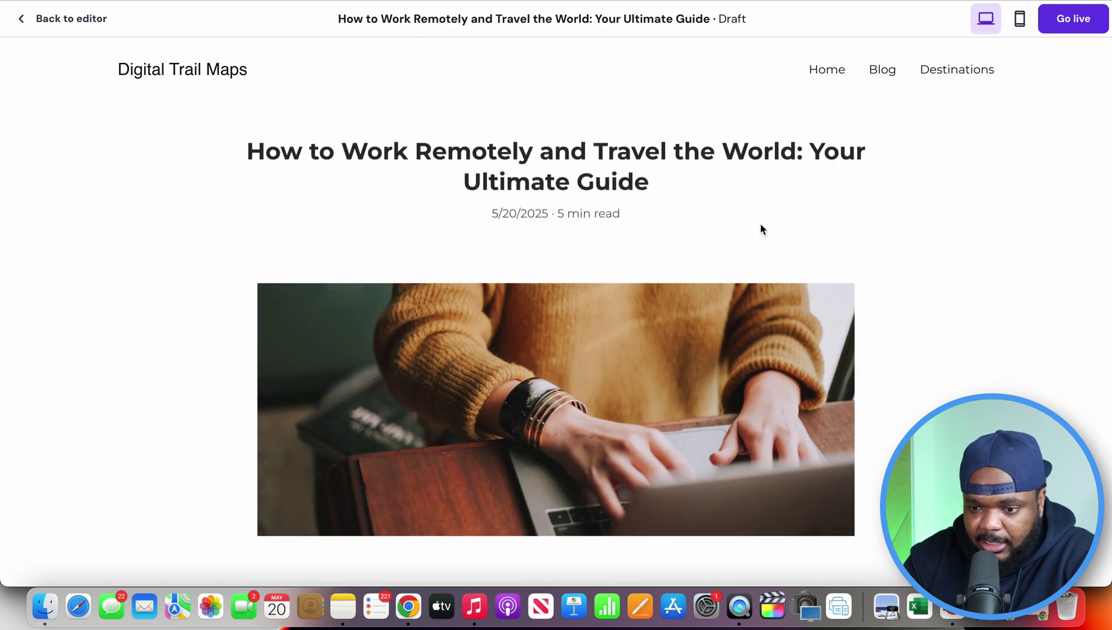
# Examine the previewed remote work post's section headings and body text from the header image down to the tips for success, and back up
pyautogui.scroll(-4, 955, 269)
pyautogui.scroll(-12, 956, 272)
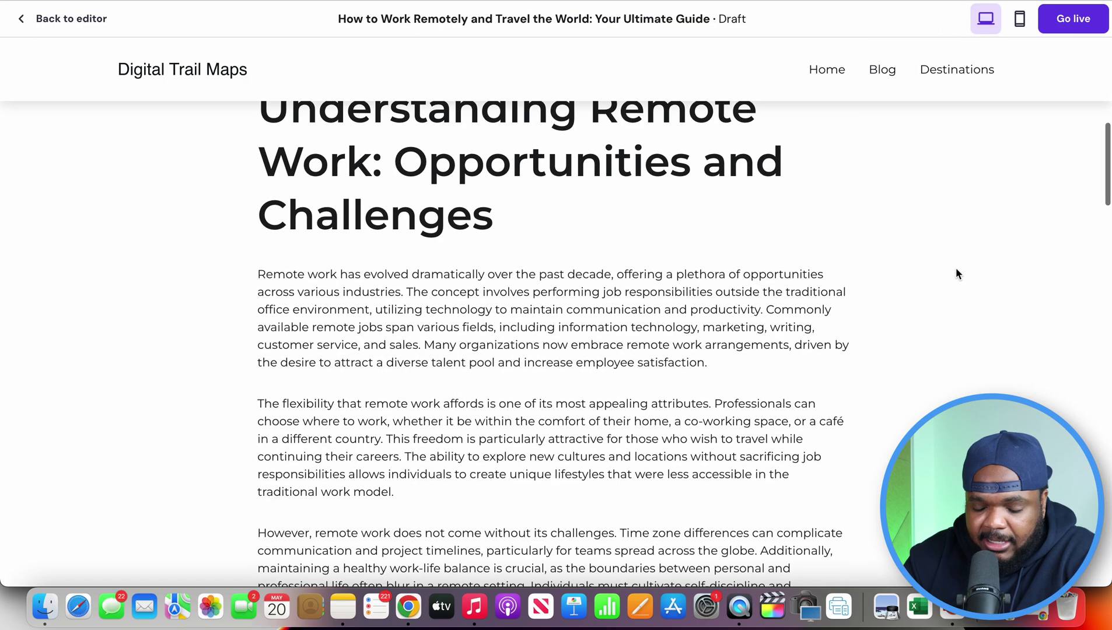
pyautogui.scroll(-7, 957, 273)
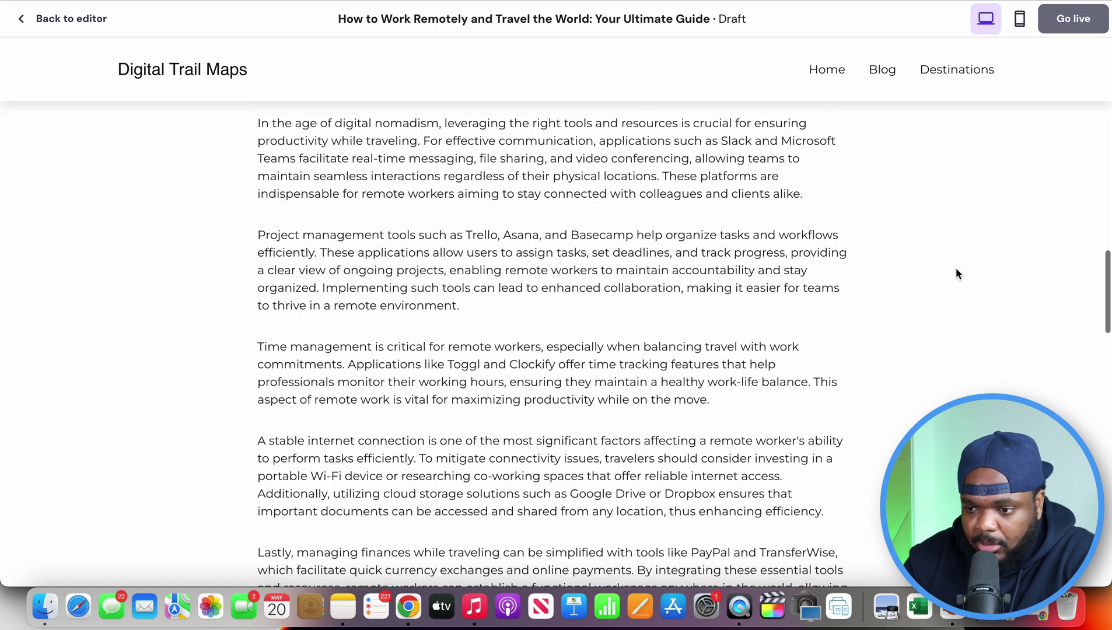
pyautogui.scroll(-8, 957, 273)
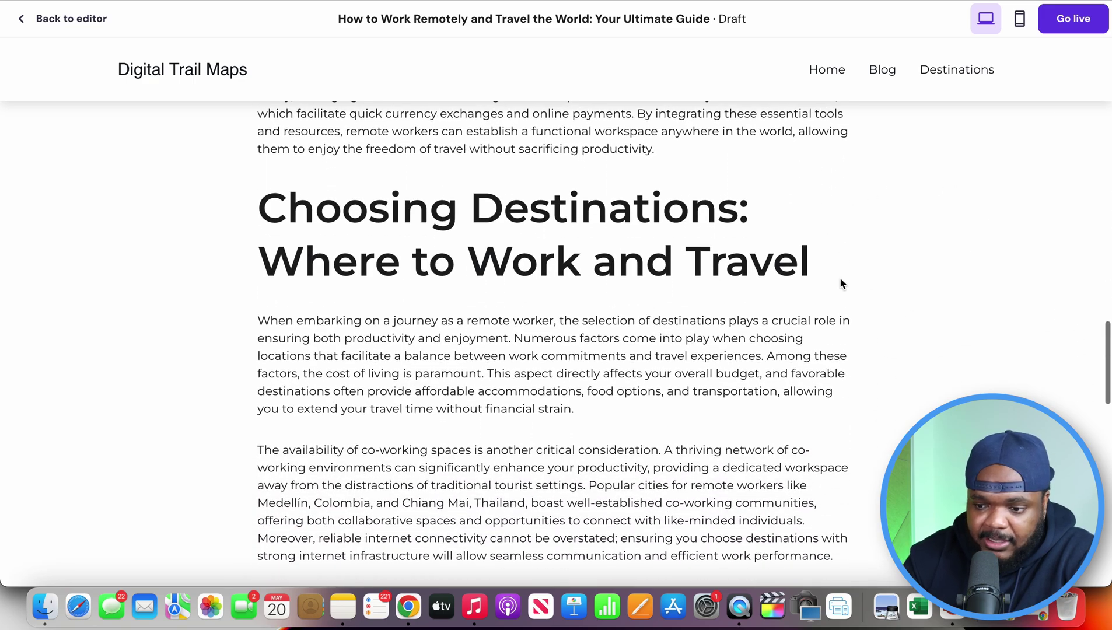
pyautogui.scroll(-10, 898, 403)
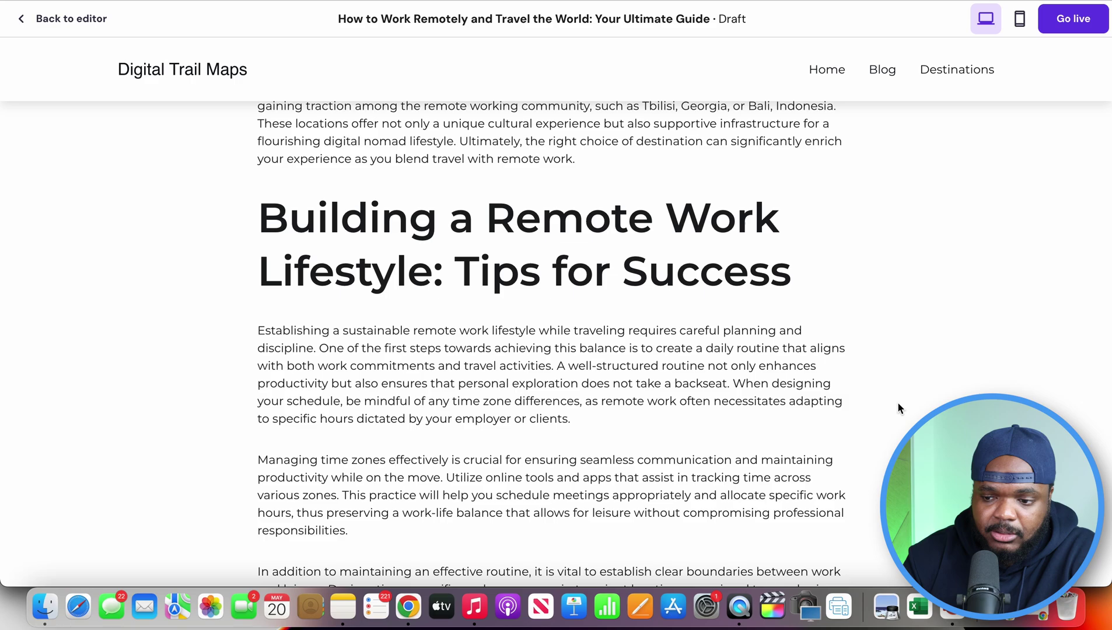
pyautogui.scroll(-8, 898, 402)
pyautogui.scroll(8, 898, 402)
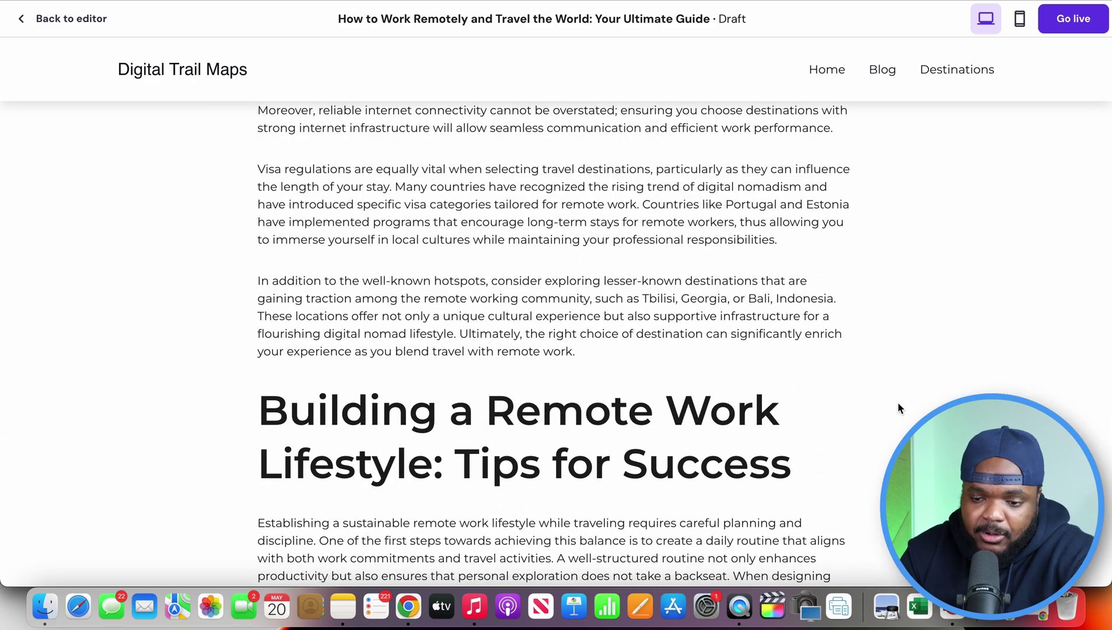
pyautogui.scroll(8, 899, 409)
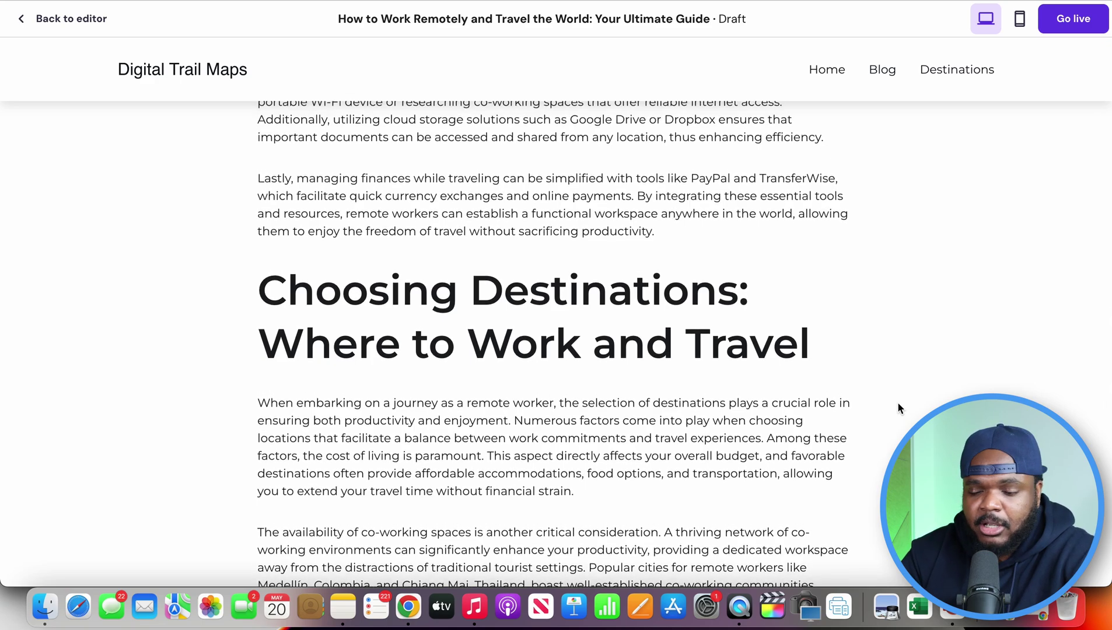
pyautogui.scroll(10, 898, 408)
pyautogui.scroll(10, 899, 408)
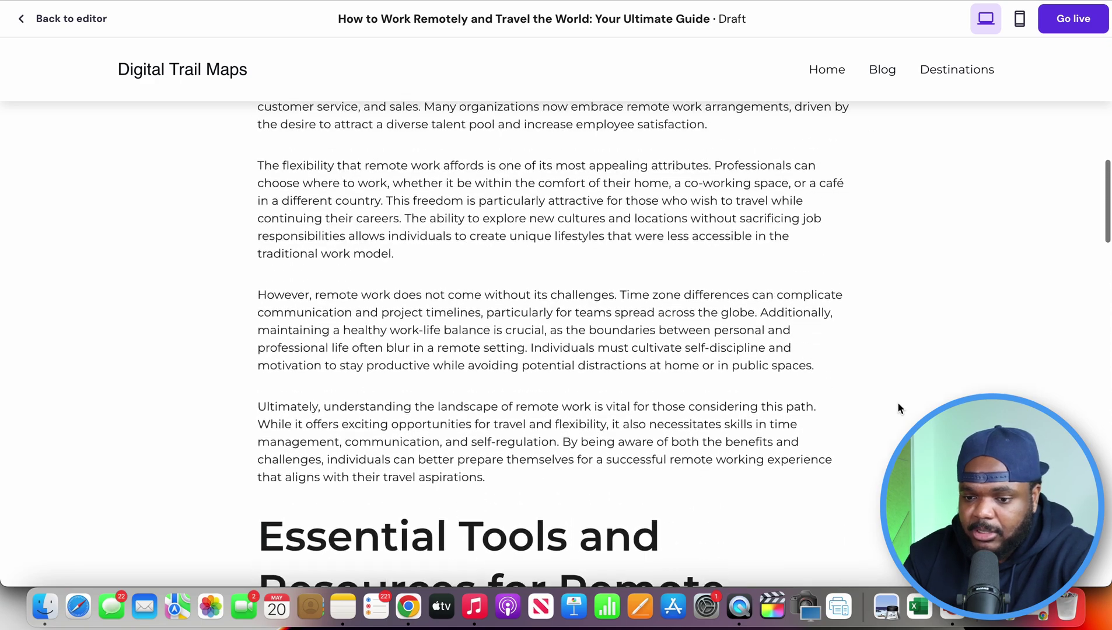